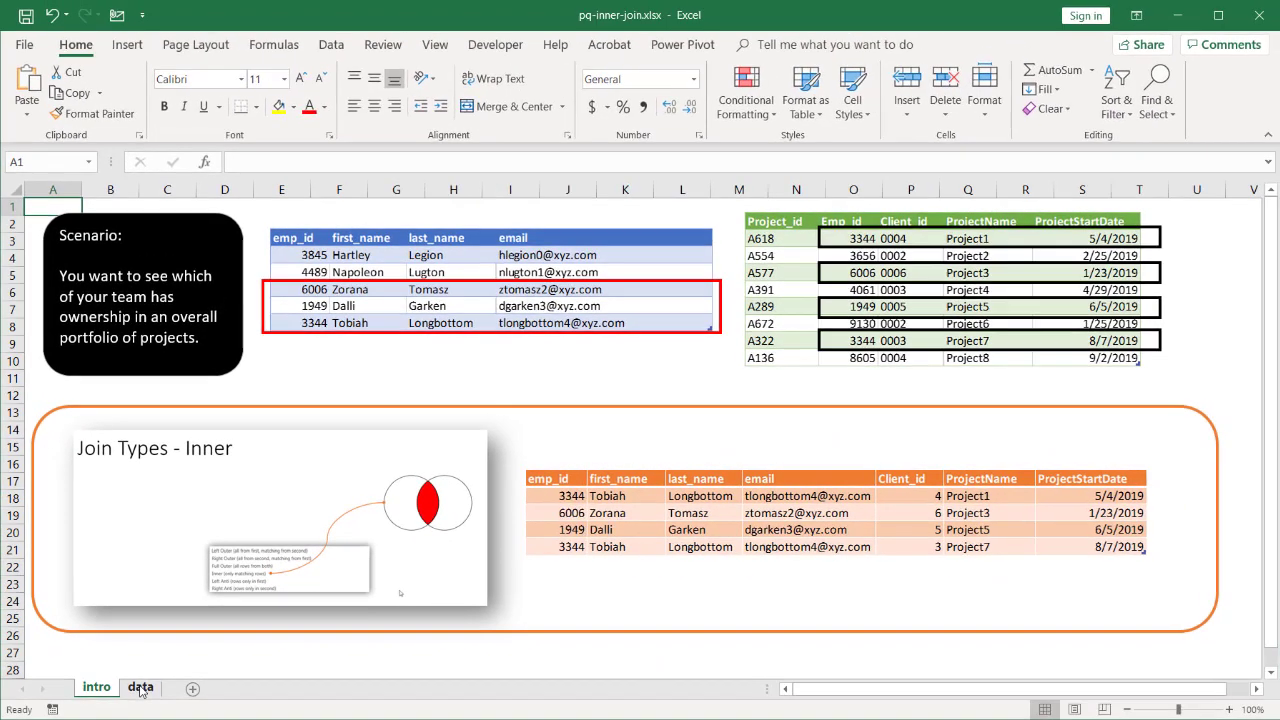
Step: On the data sheet, turn the employee range A1:D6 into a table with headers and bring it into Power Query
{"action": "left_click", "coordinate": [140, 687]}
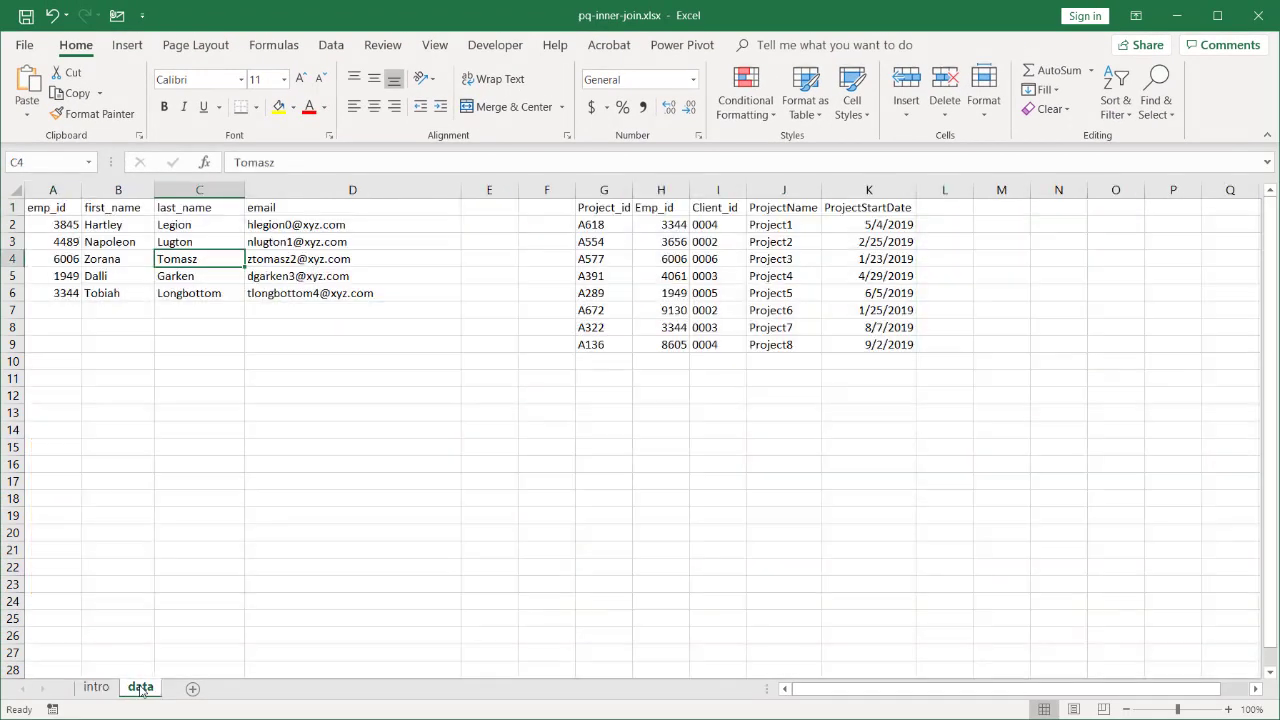
{"action": "left_click", "coordinate": [195, 241]}
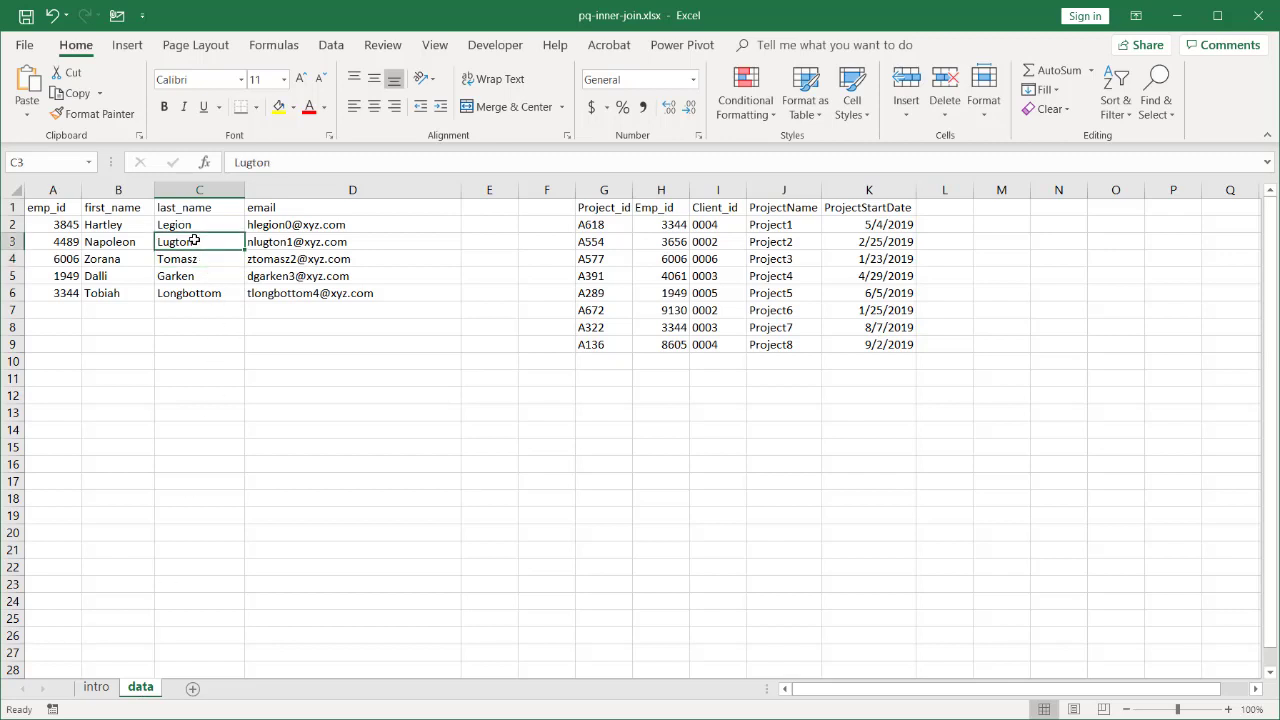
{"action": "left_click", "coordinate": [714, 310]}
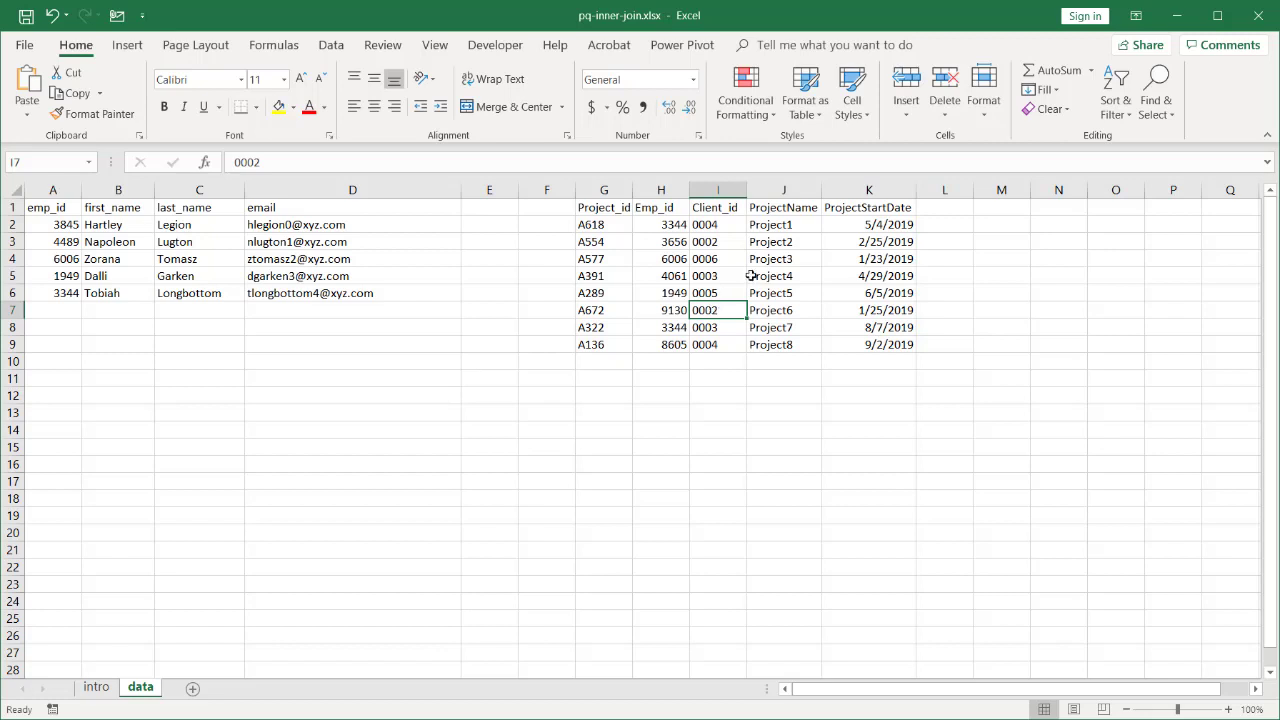
{"action": "left_click", "coordinate": [175, 244]}
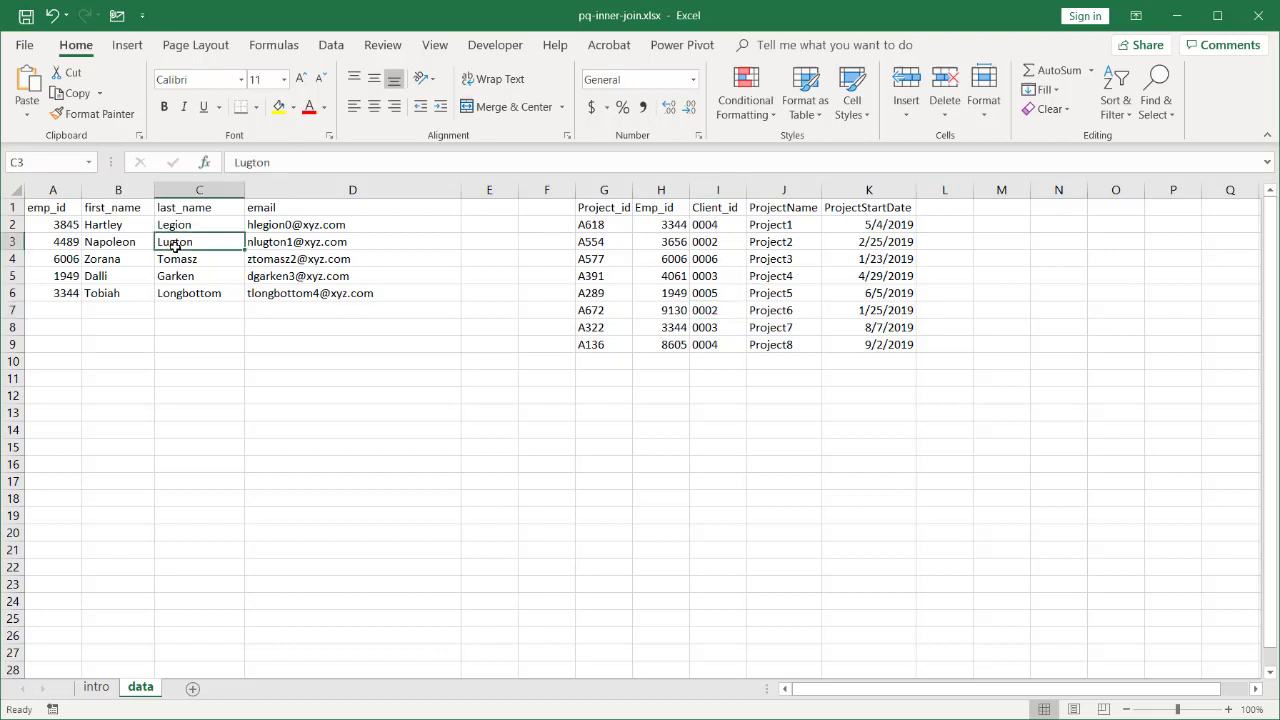
{"action": "left_click", "coordinate": [331, 46]}
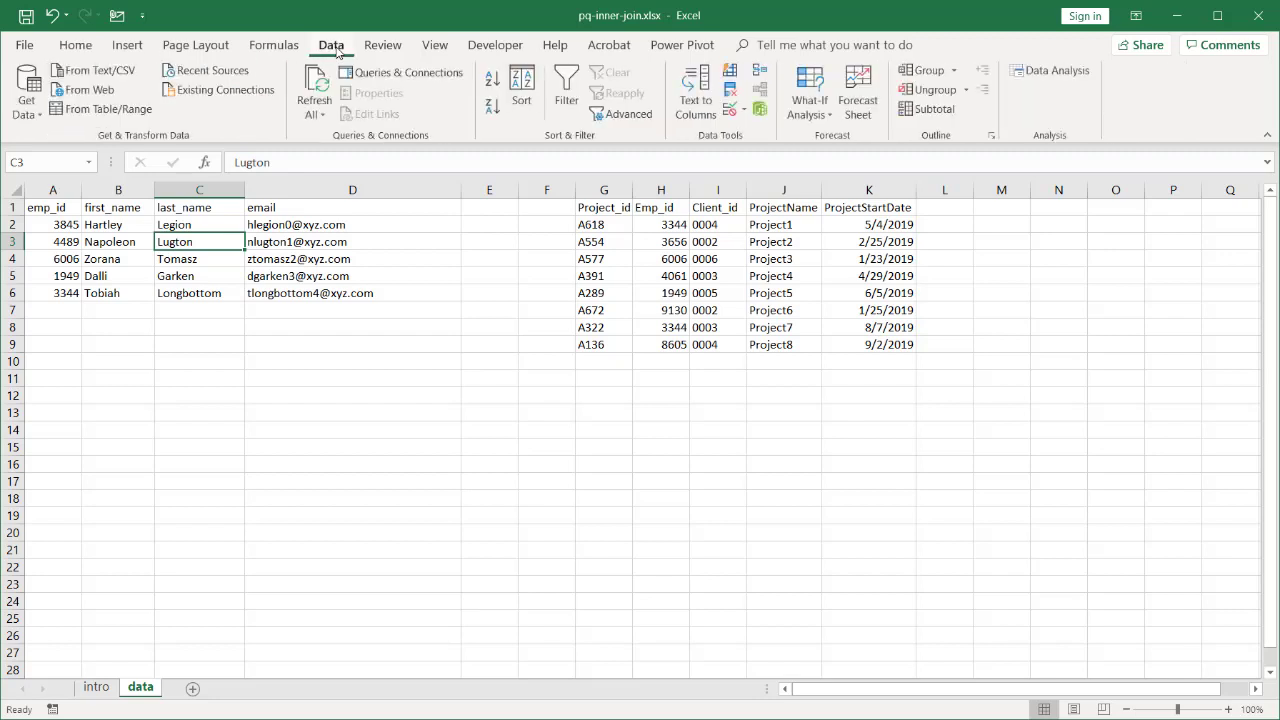
{"action": "left_click", "coordinate": [136, 112]}
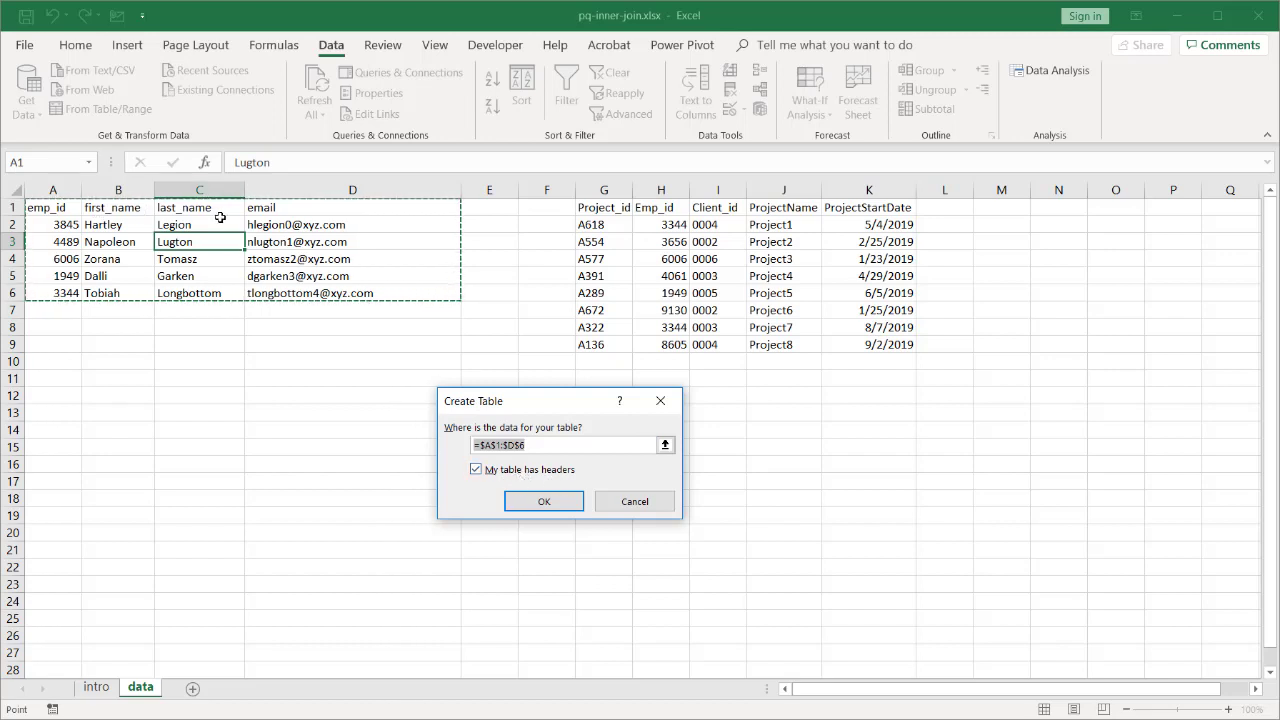
{"action": "left_click", "coordinate": [543, 501]}
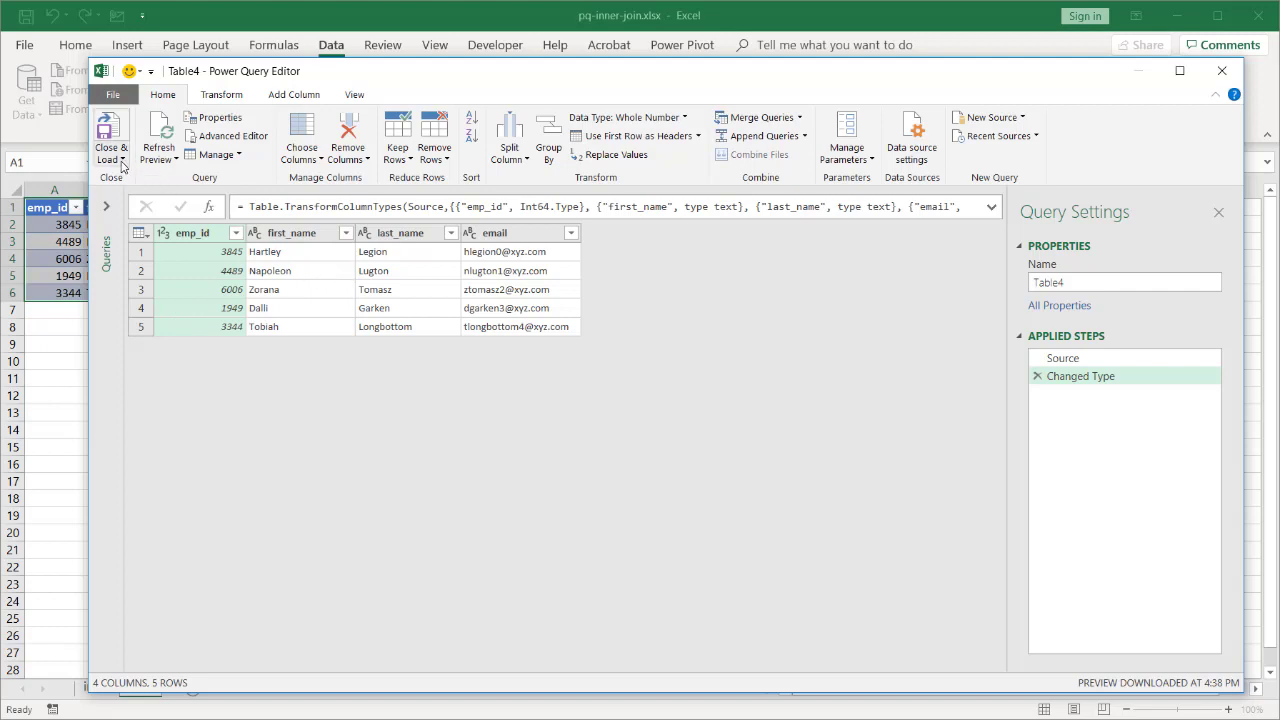
Step: Close the employee query and load it to the workbook as Only Create Connection
{"action": "left_click", "coordinate": [122, 162]}
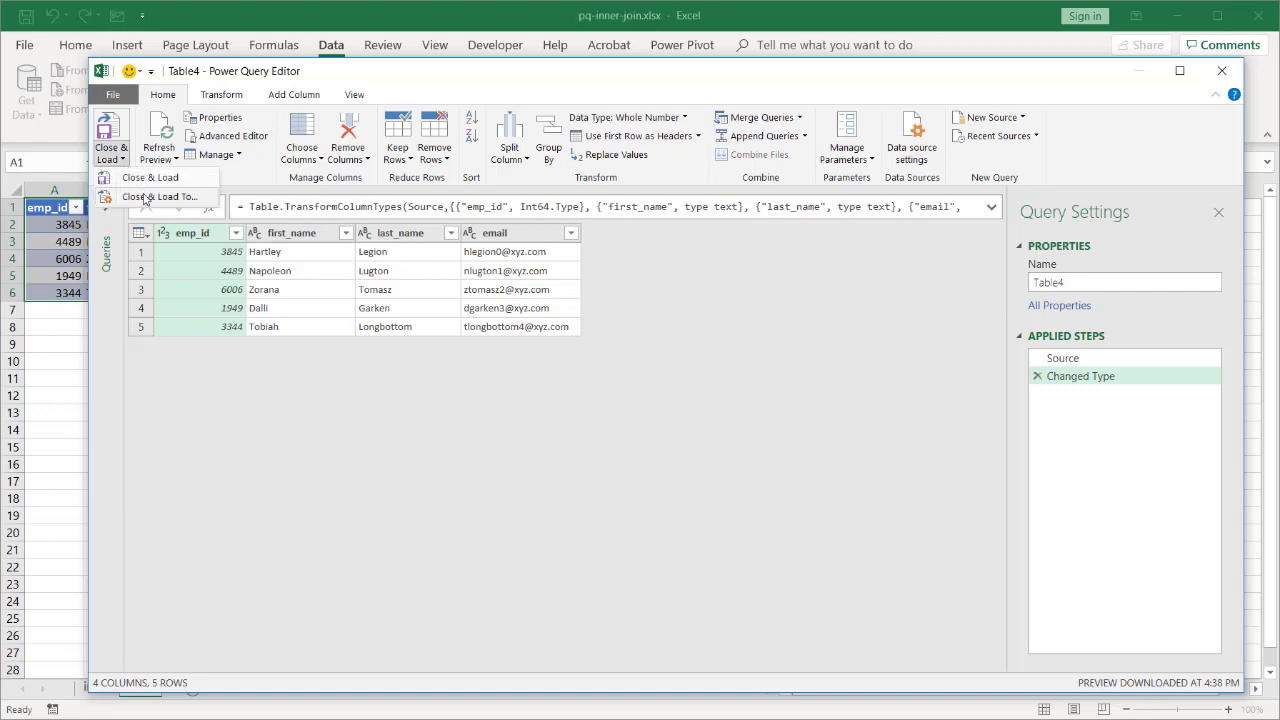
{"action": "left_click", "coordinate": [145, 197]}
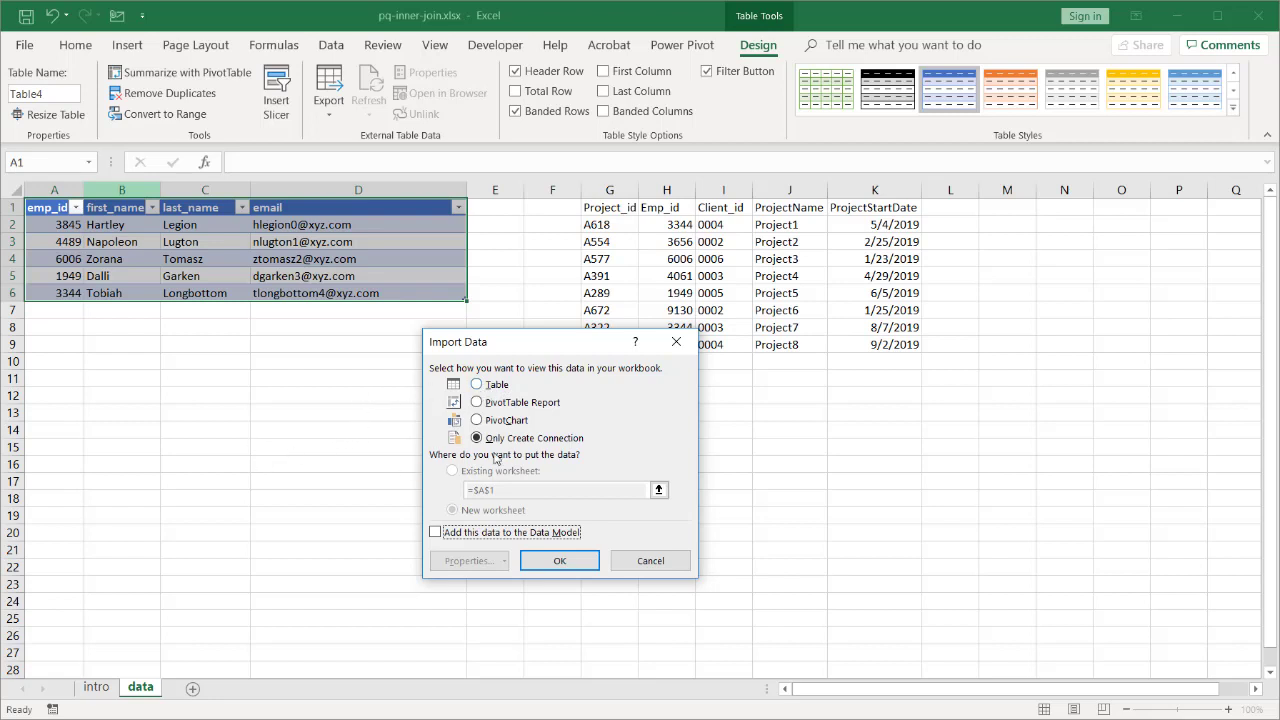
{"action": "left_click", "coordinate": [560, 561]}
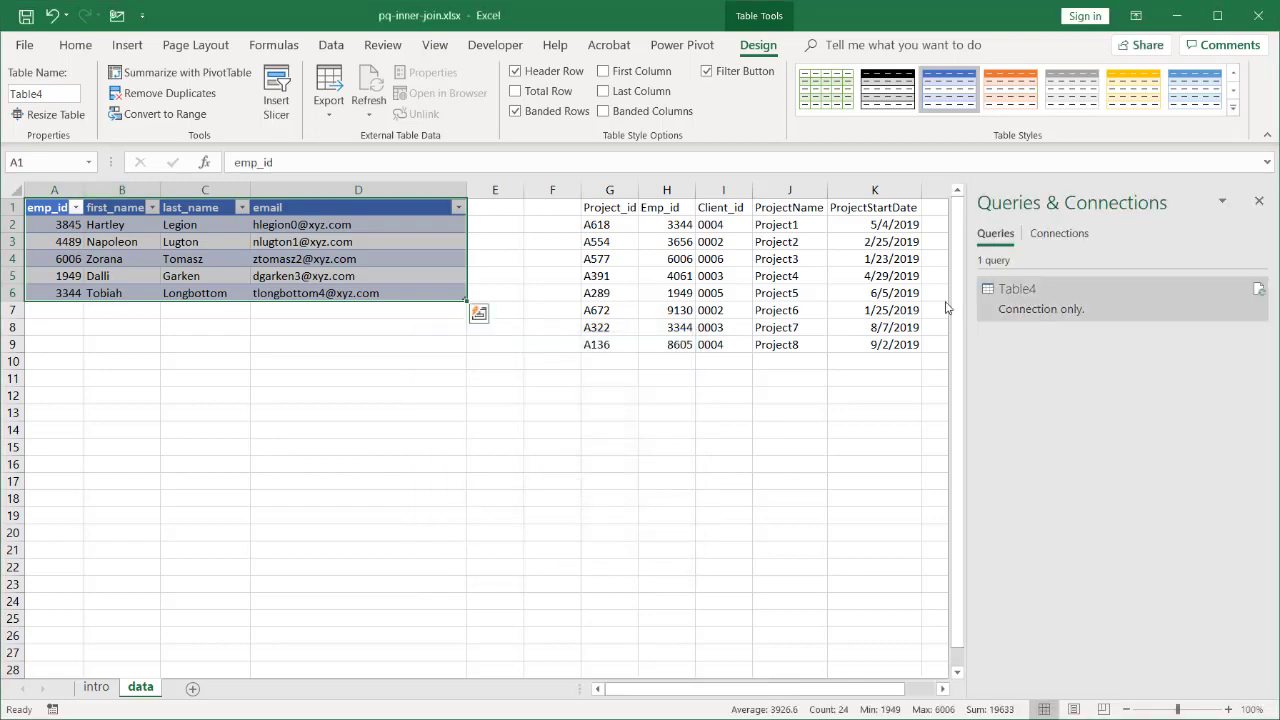
{"action": "mouse_move", "coordinate": [1062, 287]}
{"action": "left_click", "coordinate": [488, 448]}
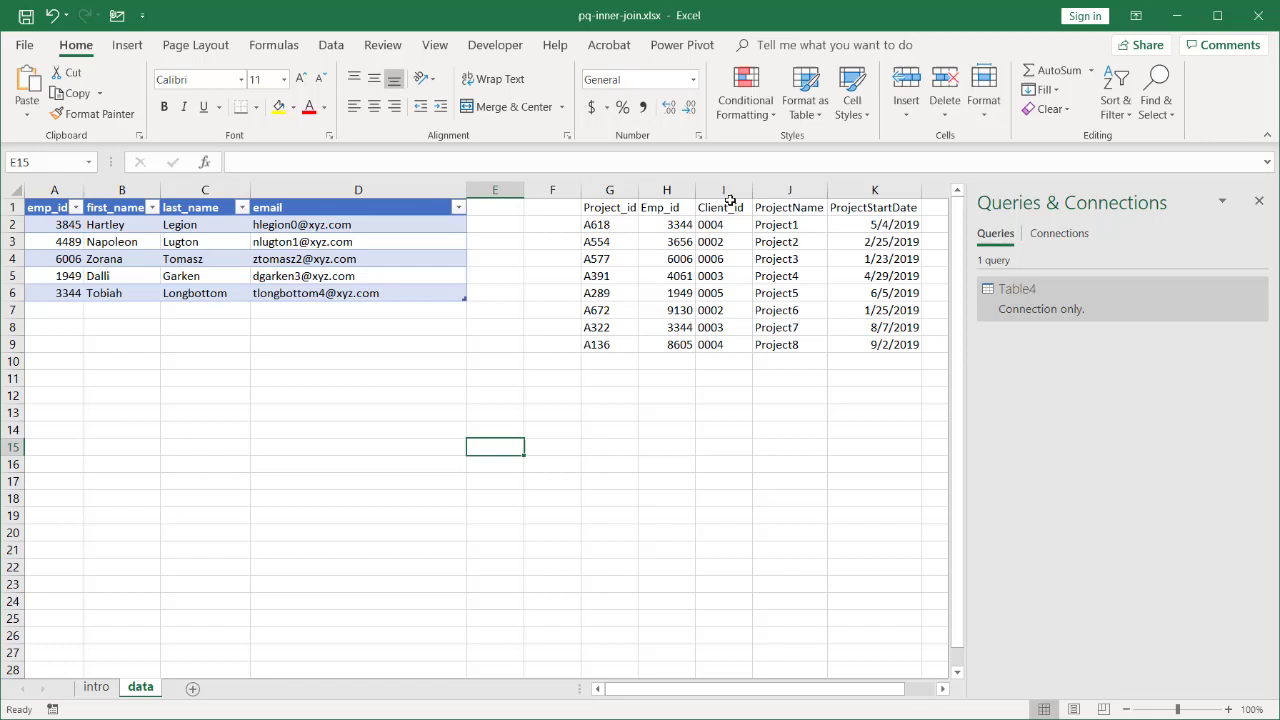
Step: Bring the project range G1:K9 into Power Query as a table with headers and load it as a connection
{"action": "left_click", "coordinate": [724, 260]}
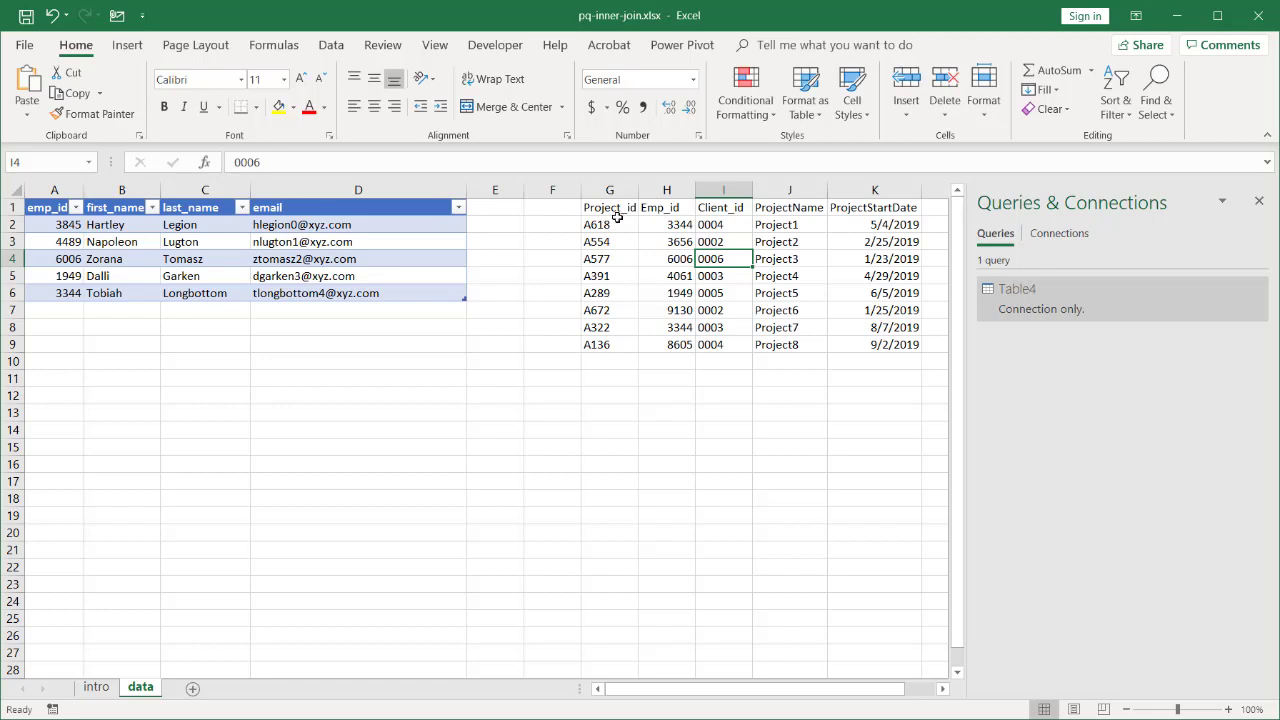
{"action": "left_click", "coordinate": [334, 45]}
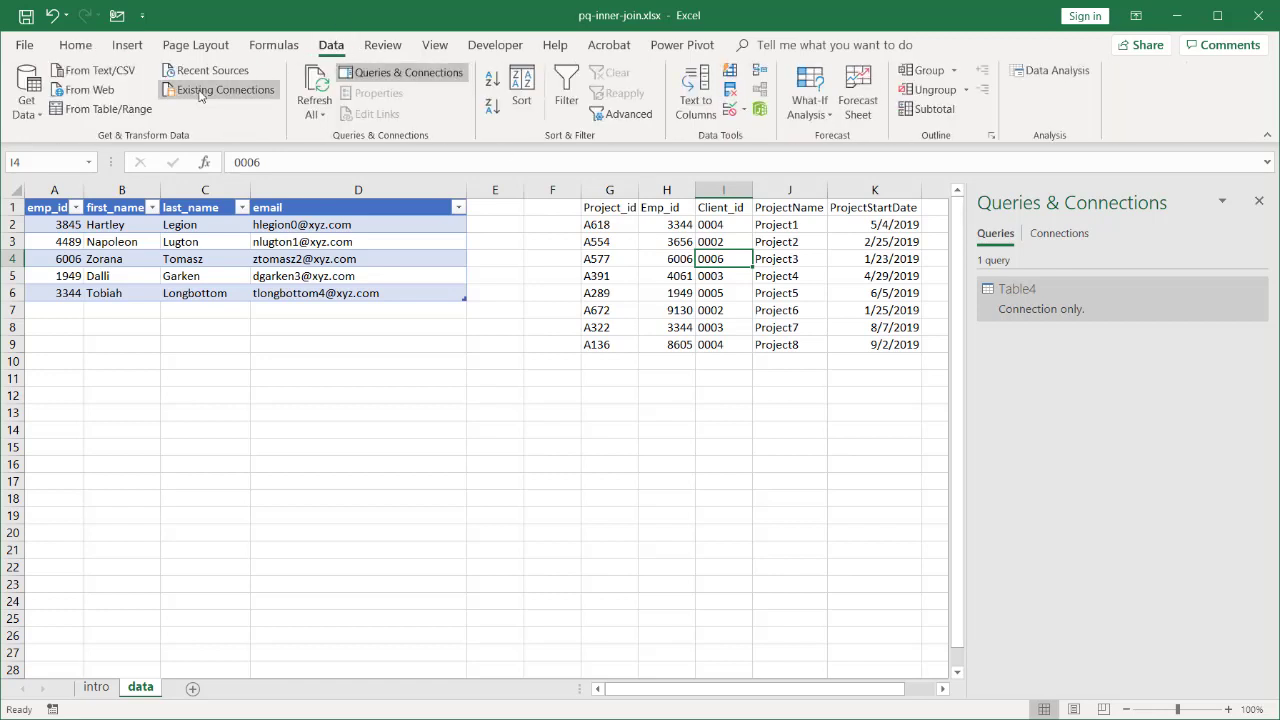
{"action": "left_click", "coordinate": [131, 110]}
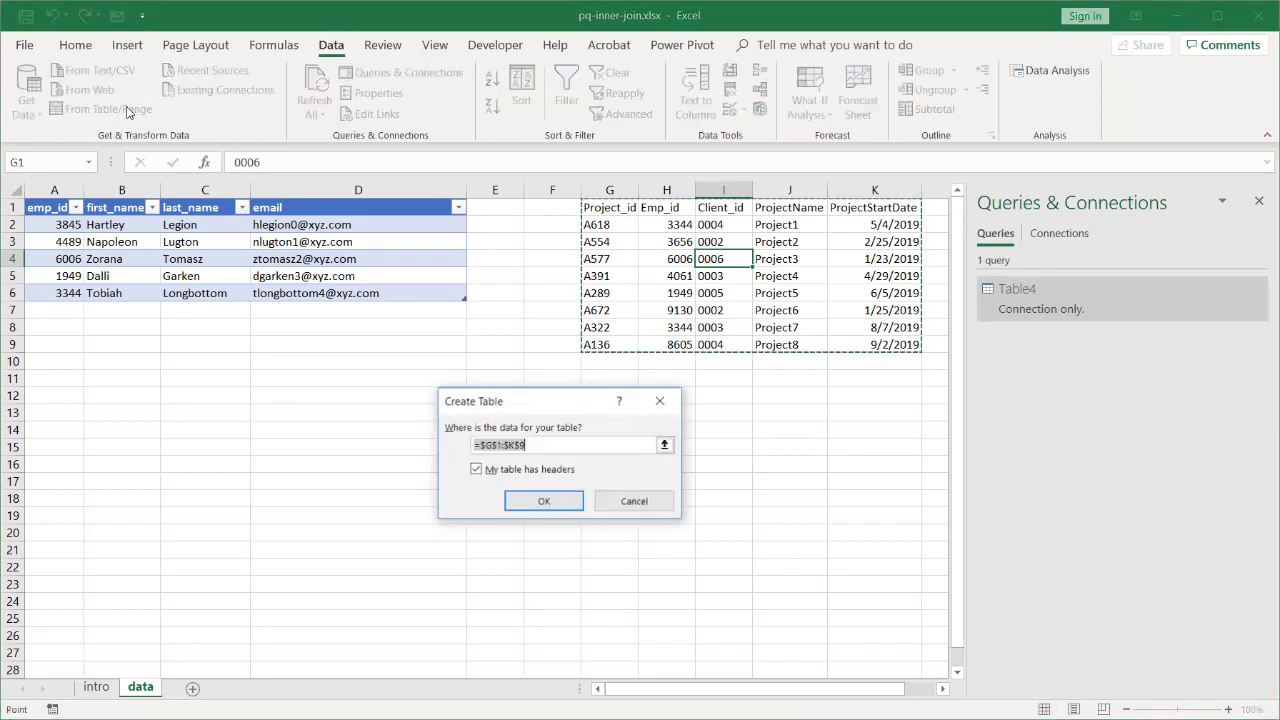
{"action": "left_click", "coordinate": [540, 502]}
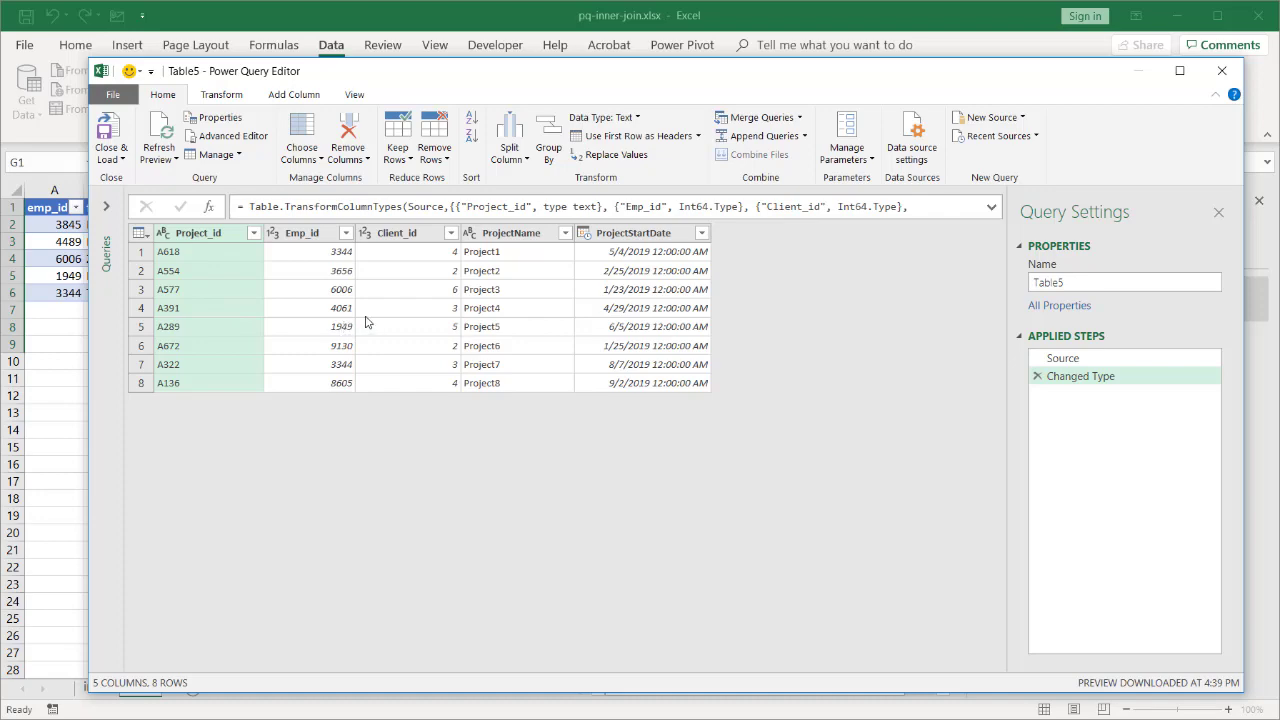
{"action": "left_click", "coordinate": [108, 126]}
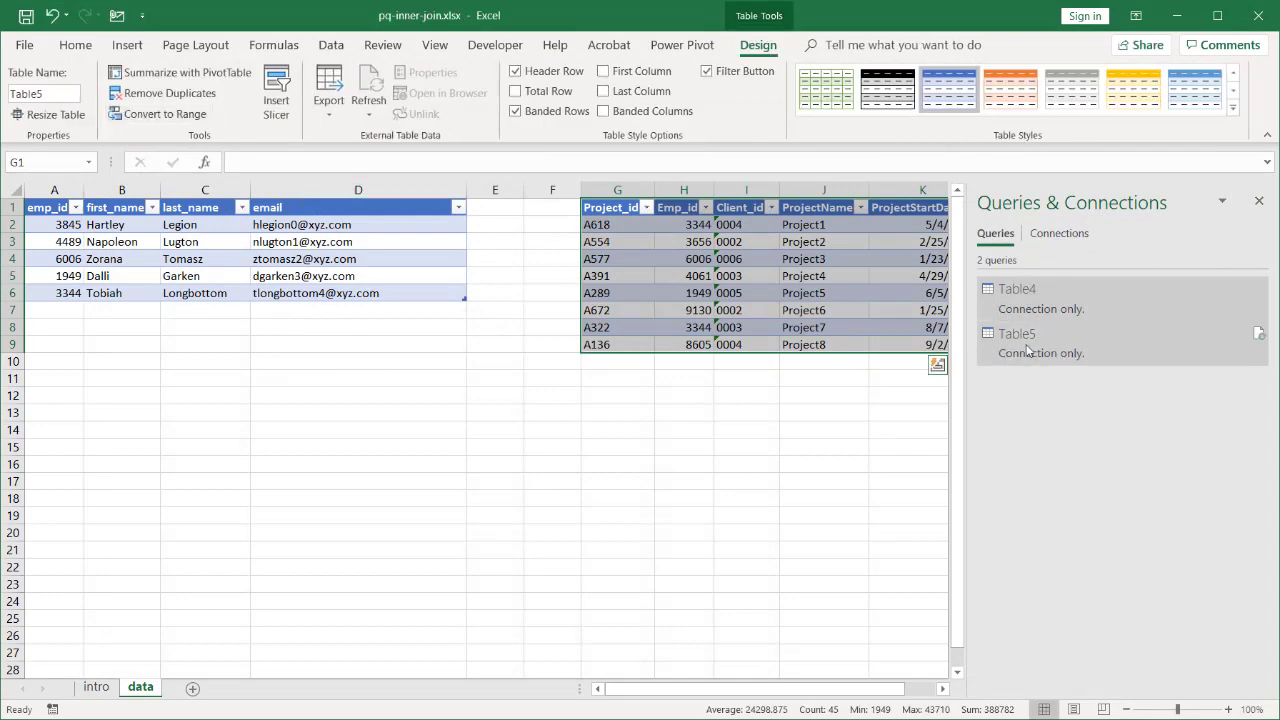
{"action": "mouse_move", "coordinate": [1028, 348]}
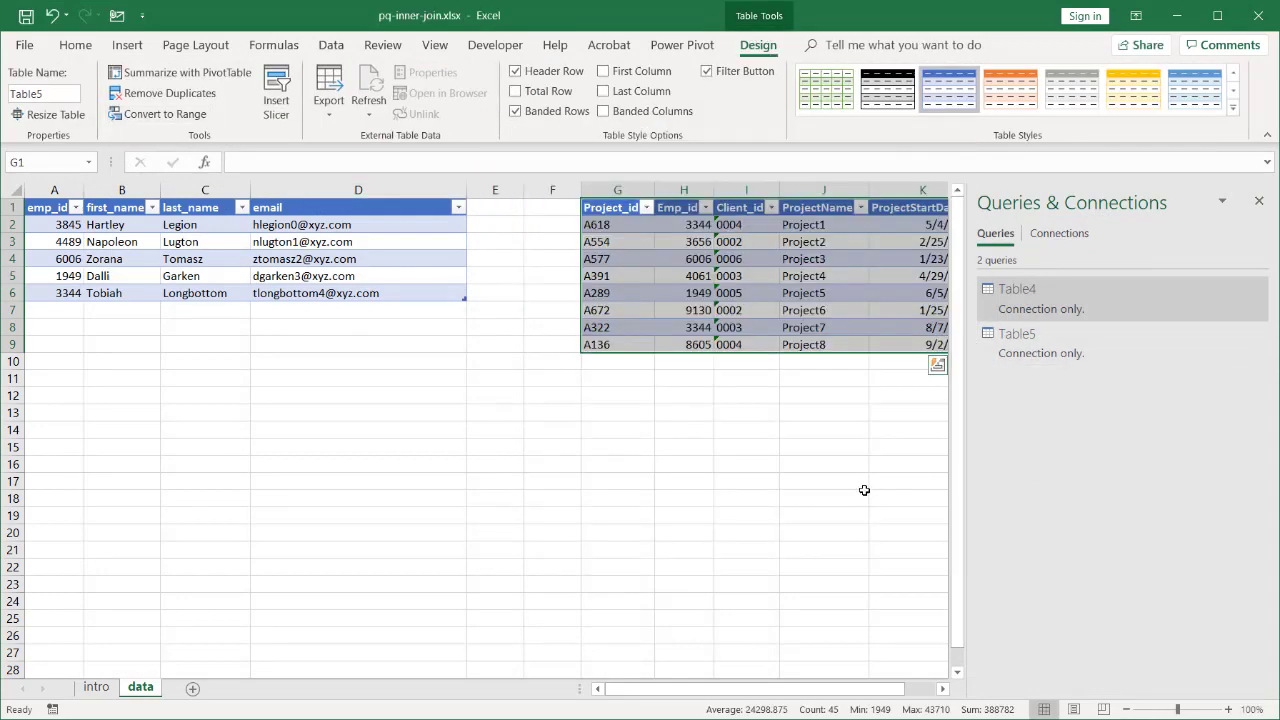
Step: Apply the green medium table style with banded rows to the project table
{"action": "left_click", "coordinate": [754, 278]}
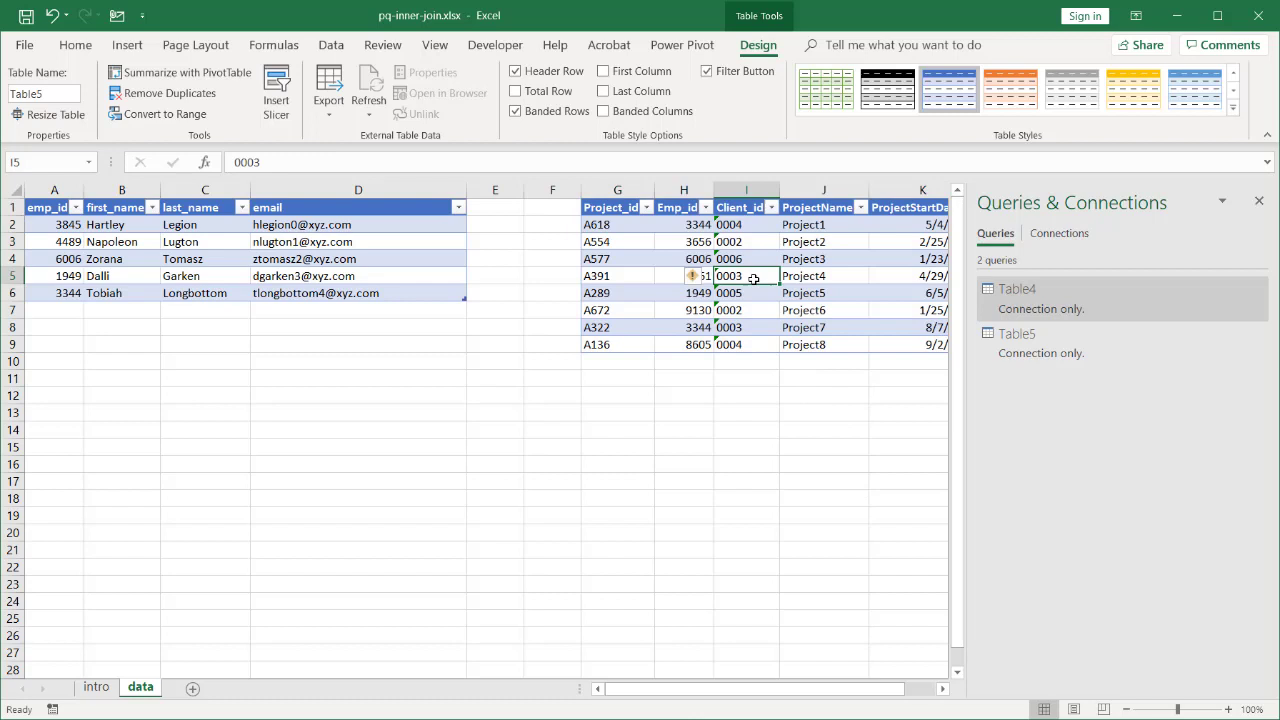
{"action": "left_click", "coordinate": [1030, 95]}
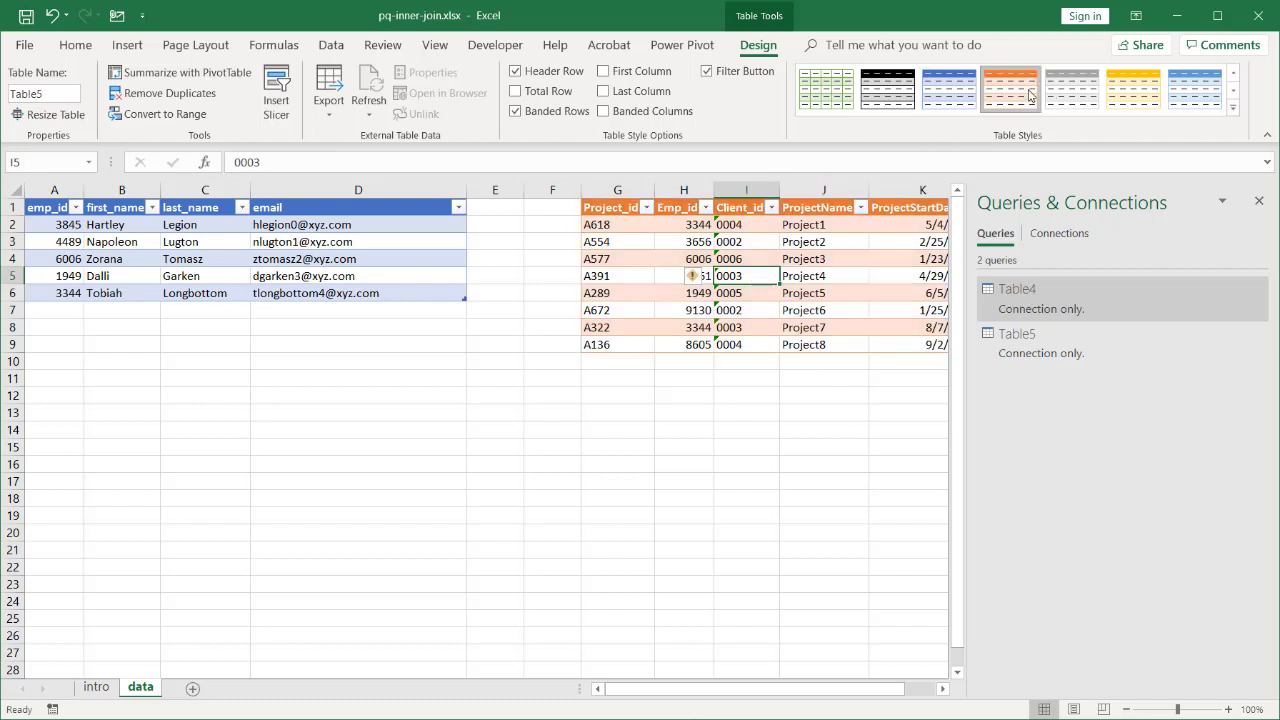
{"action": "left_click", "coordinate": [1233, 107]}
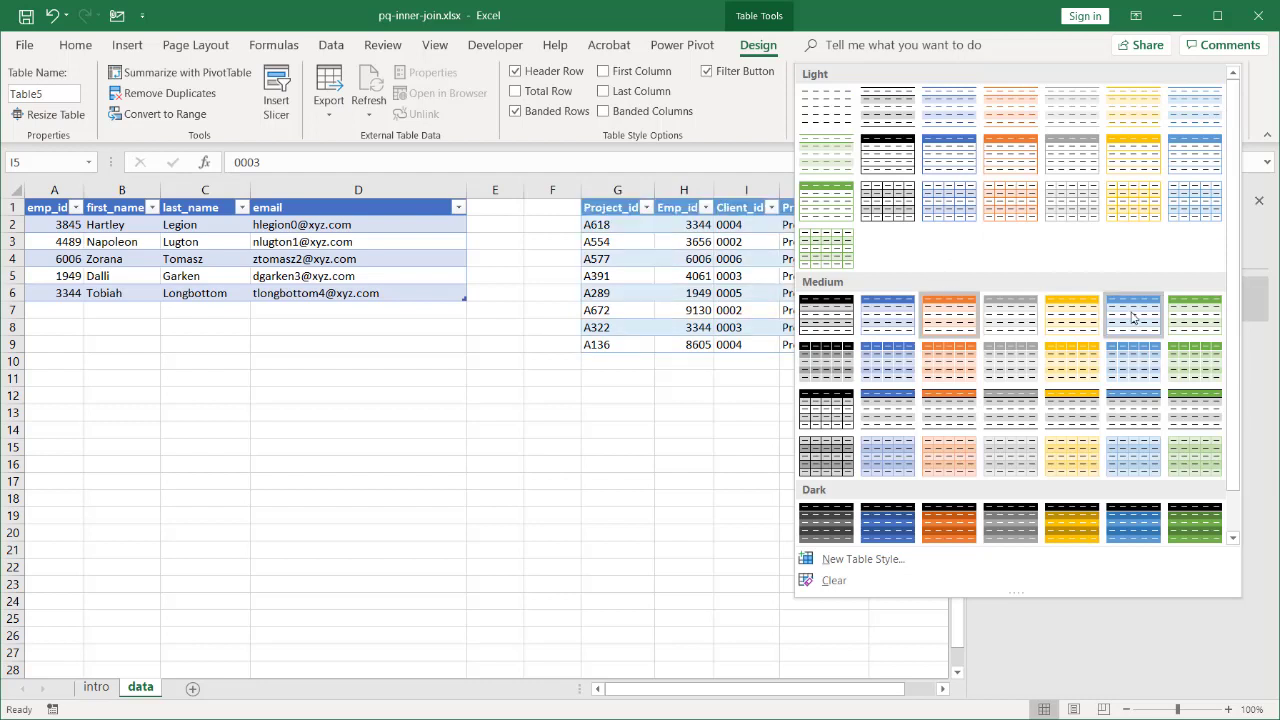
{"action": "left_click", "coordinate": [1195, 315]}
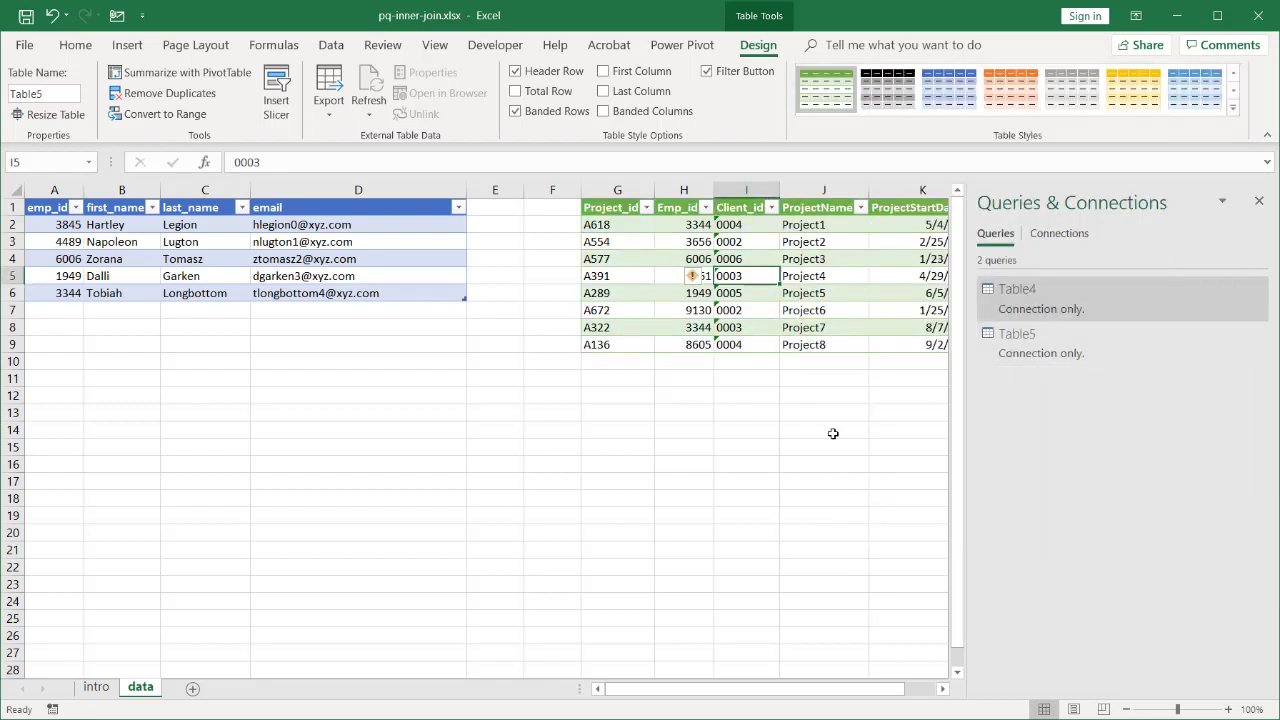
{"action": "left_click", "coordinate": [391, 257]}
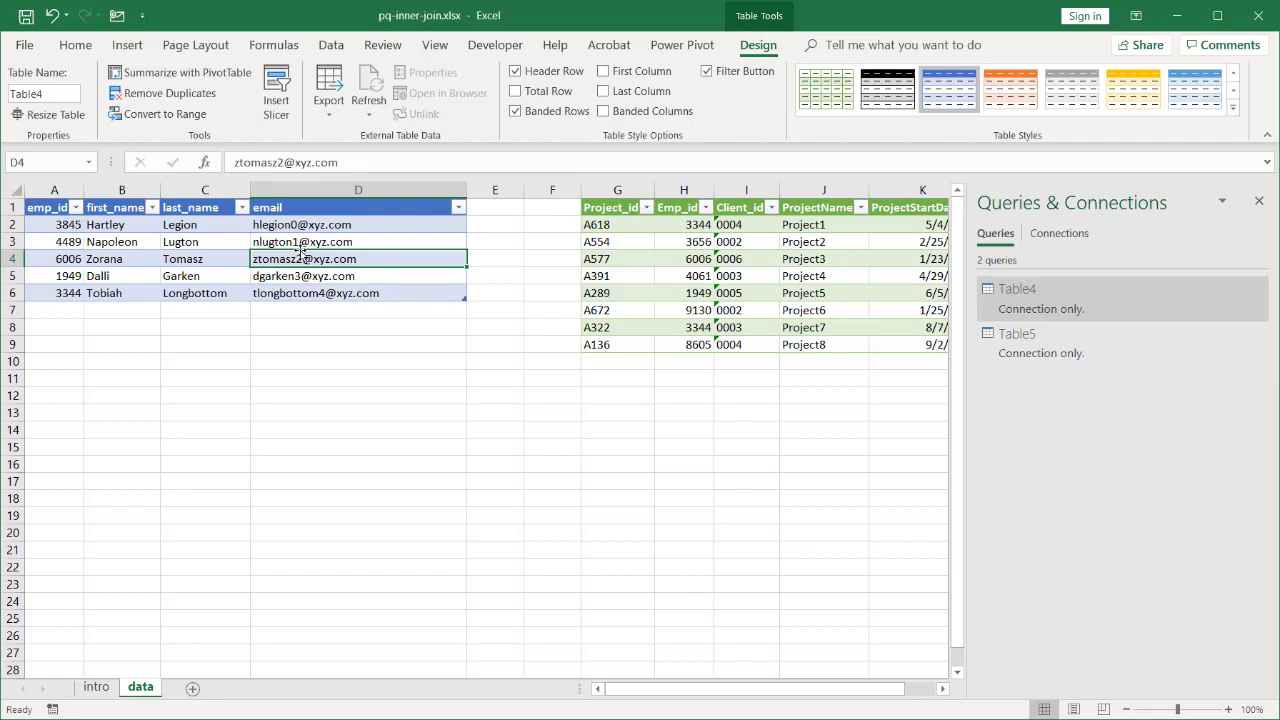
{"action": "left_click", "coordinate": [510, 533]}
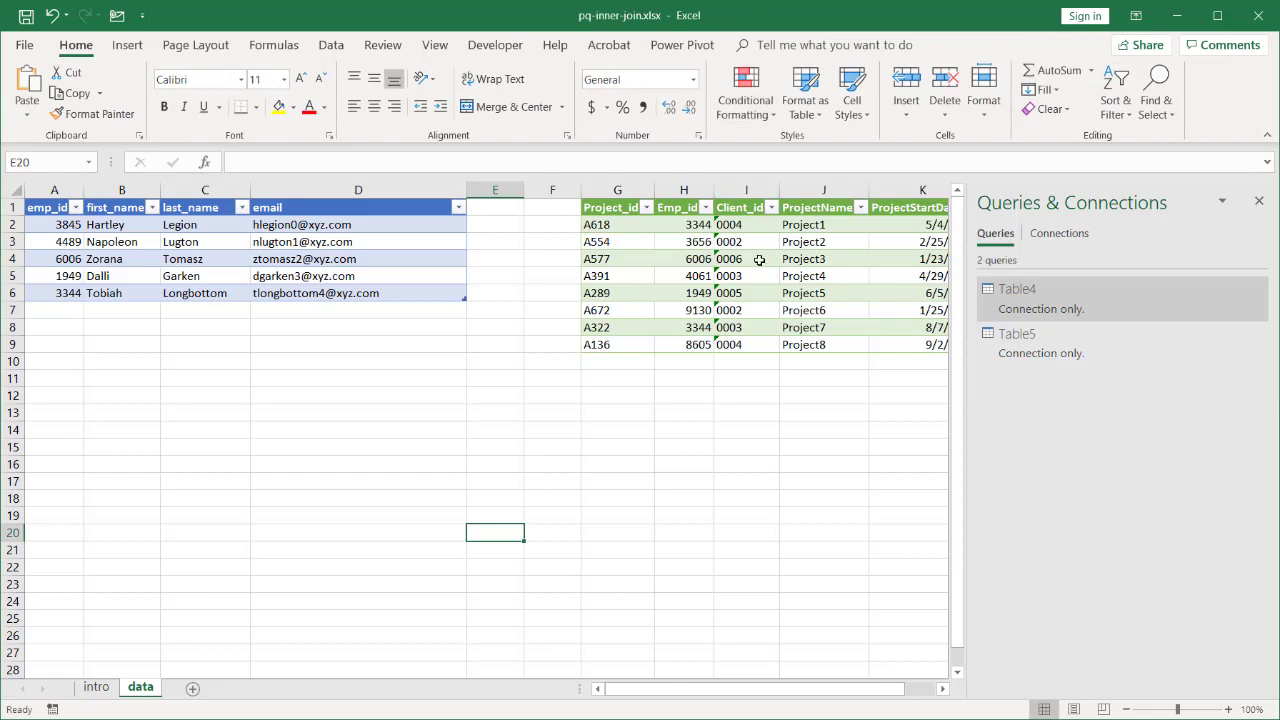
{"action": "left_click", "coordinate": [759, 260]}
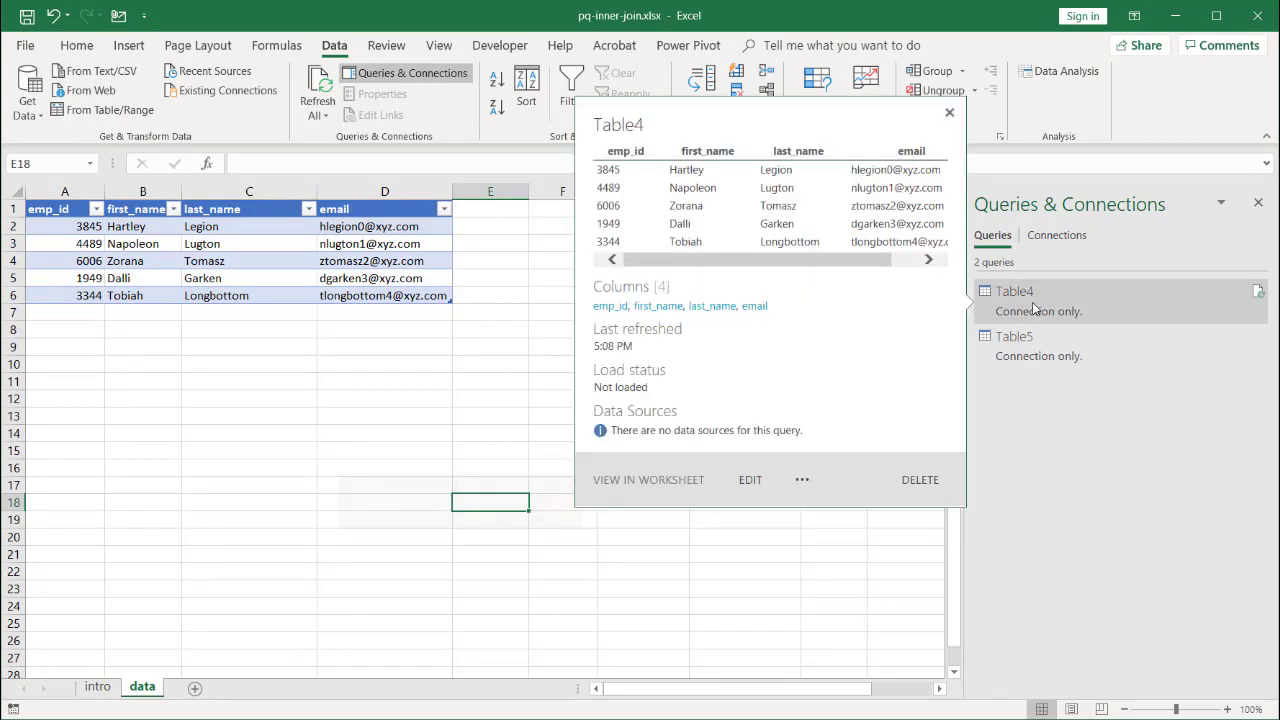
Step: Create a new query that references the employee query Table4
{"action": "left_click", "coordinate": [1032, 308]}
{"action": "right_click", "coordinate": [1033, 307]}
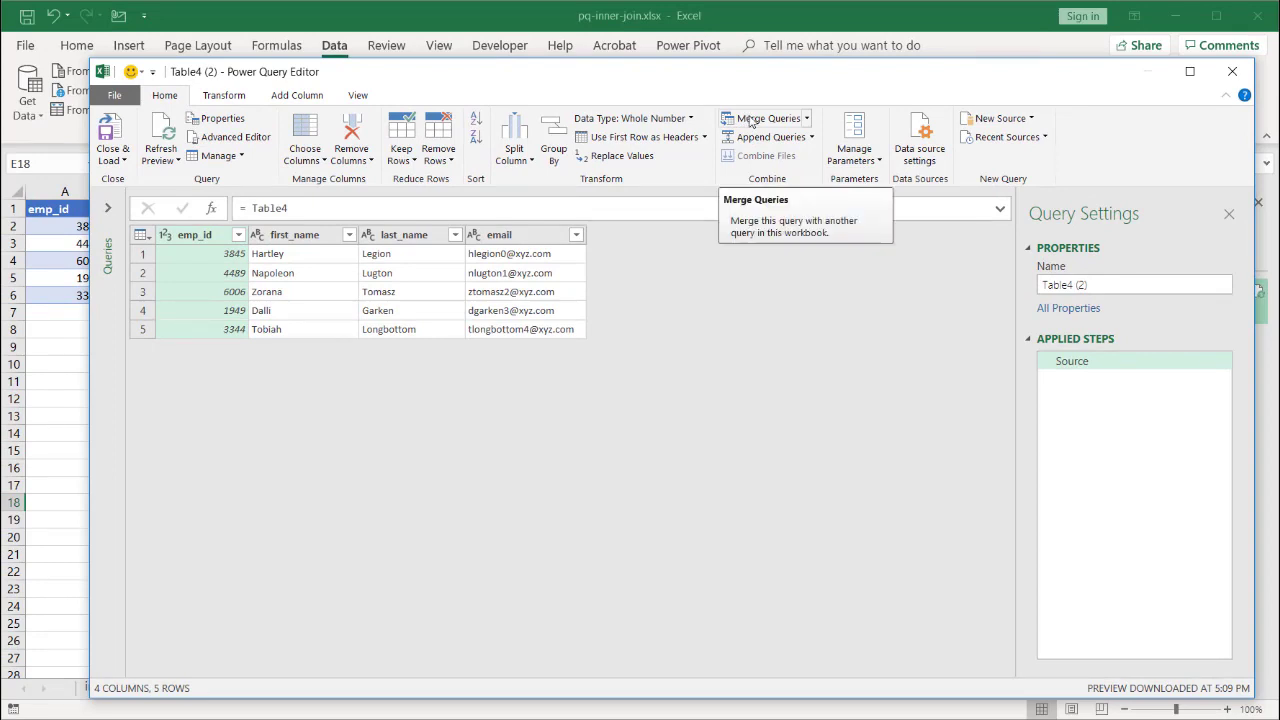
Step: Merge the new query with Table5, matching emp_id to Emp_id and using the Inner (only matching rows) join kind
{"action": "left_click", "coordinate": [752, 120]}
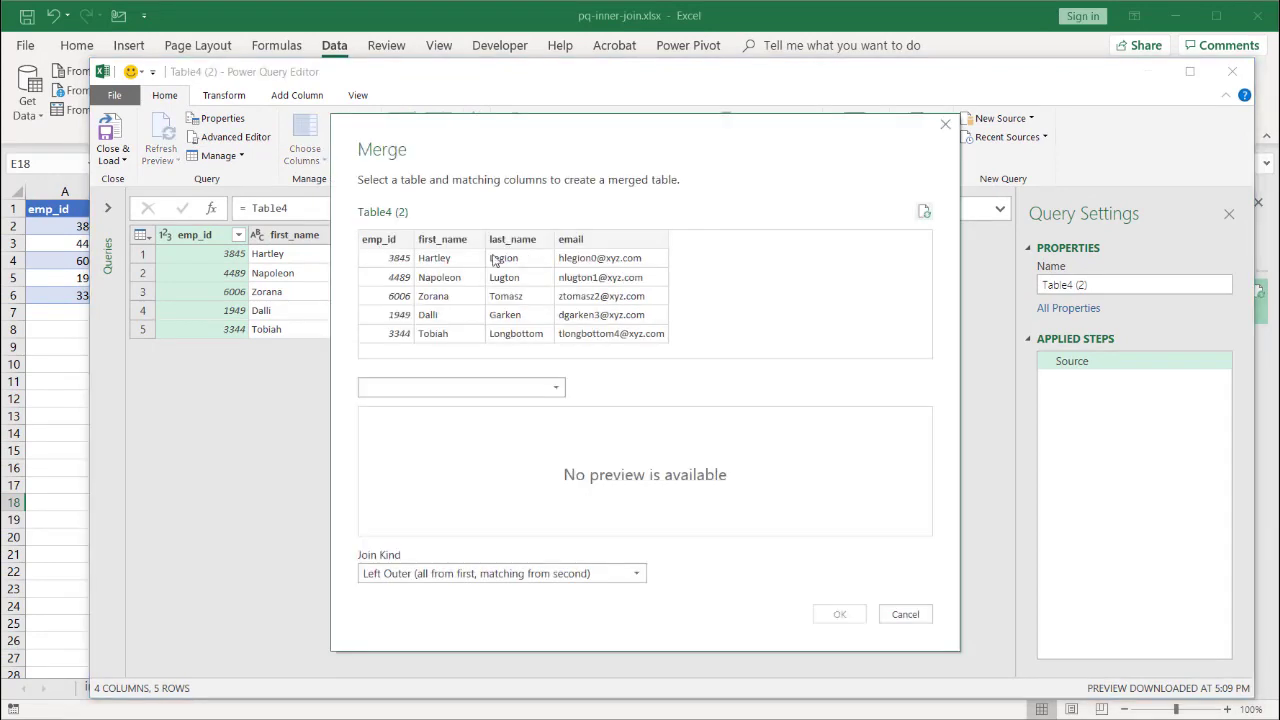
{"action": "left_click", "coordinate": [385, 241]}
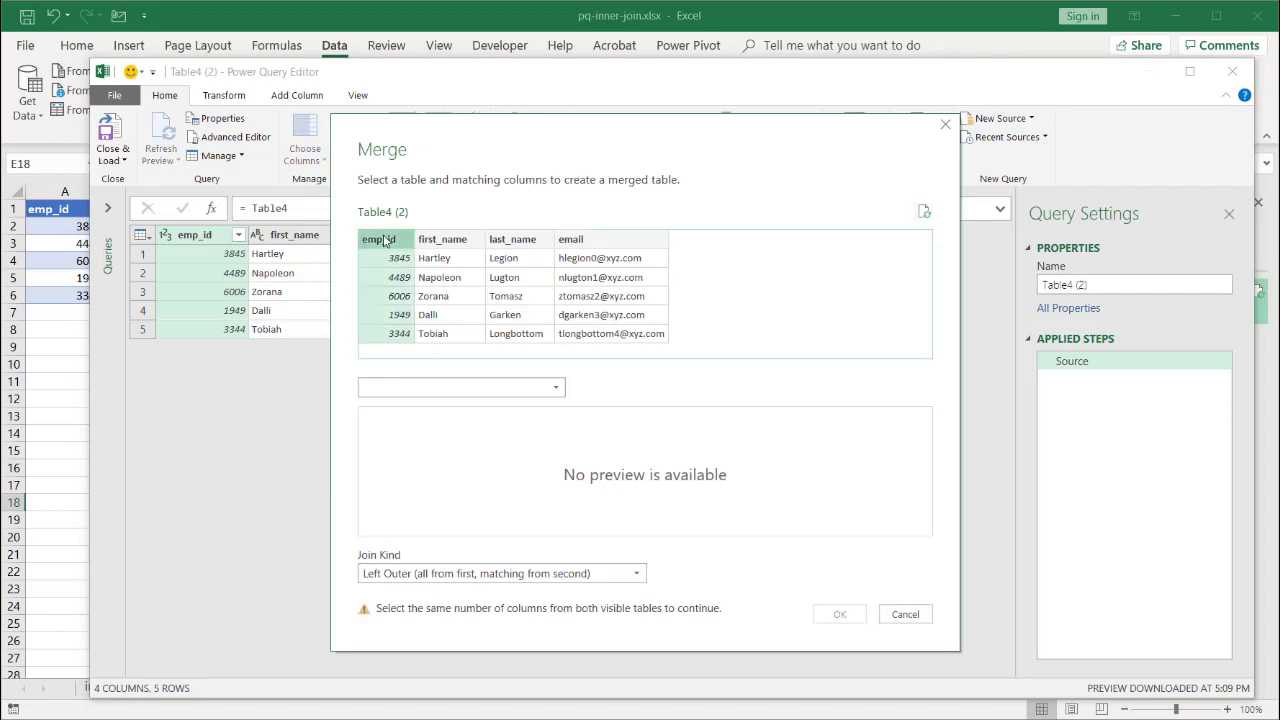
{"action": "left_click", "coordinate": [465, 391]}
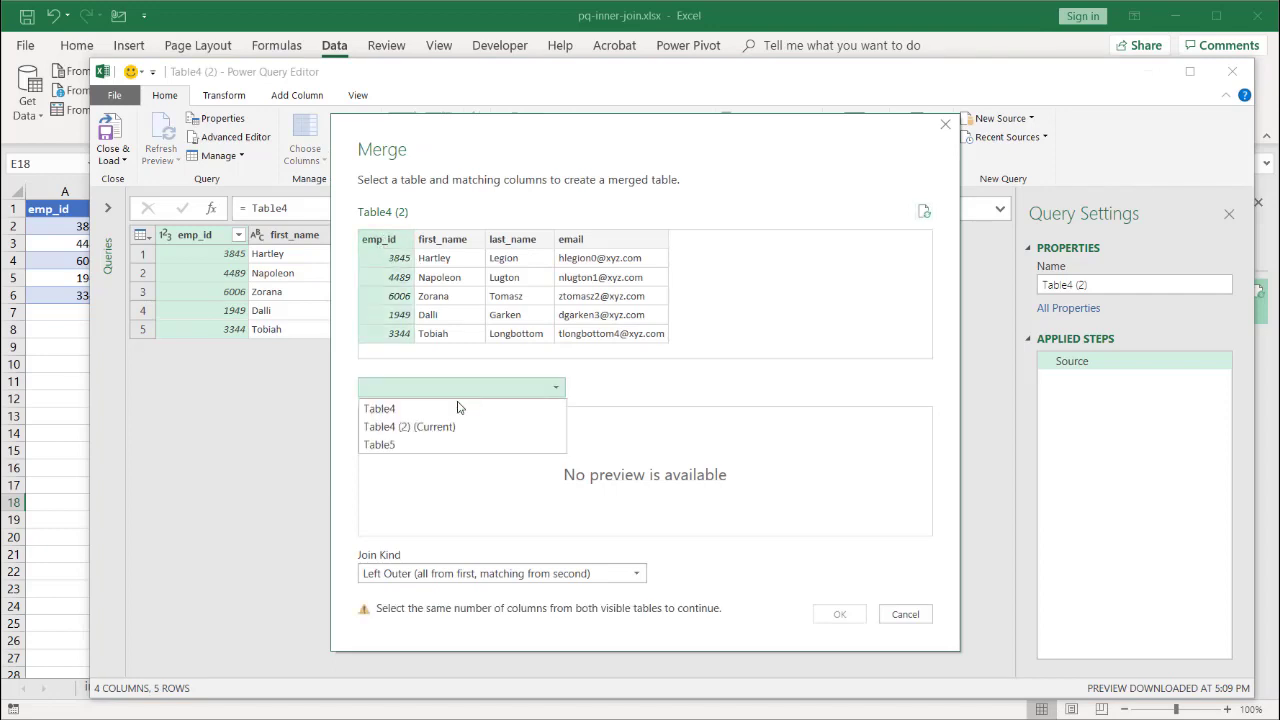
{"action": "left_click", "coordinate": [414, 444]}
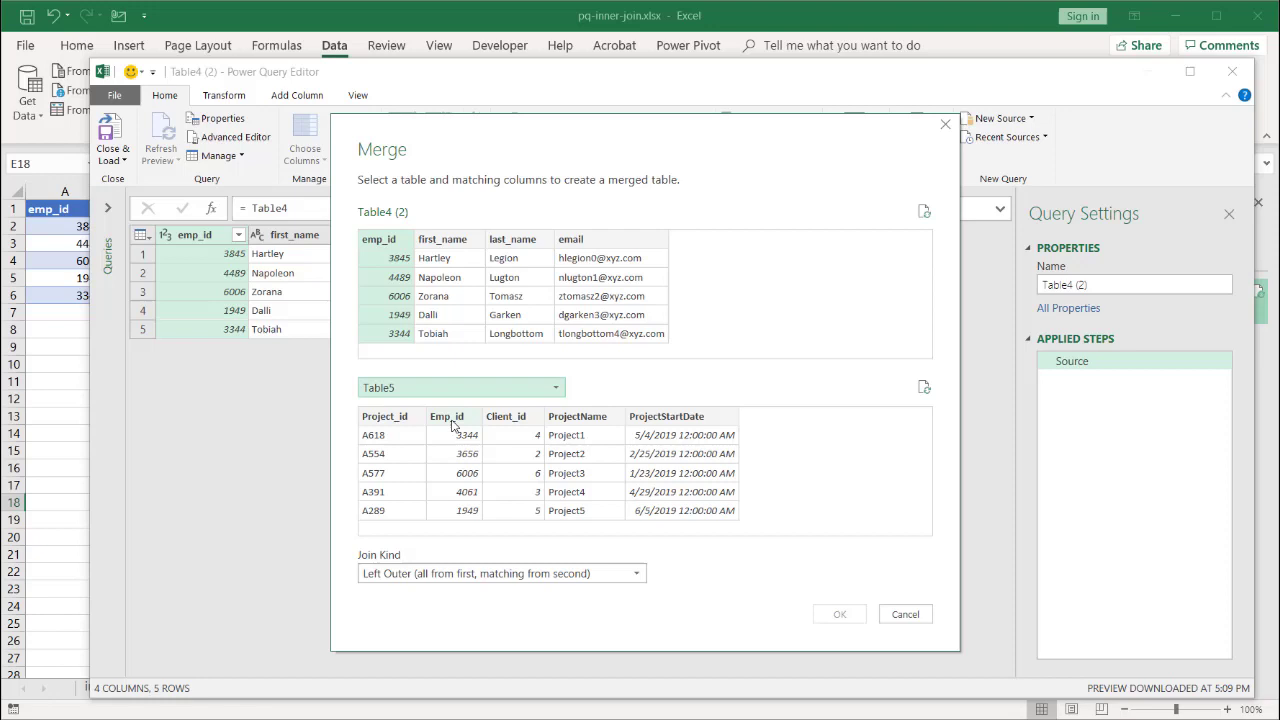
{"action": "left_click", "coordinate": [456, 418]}
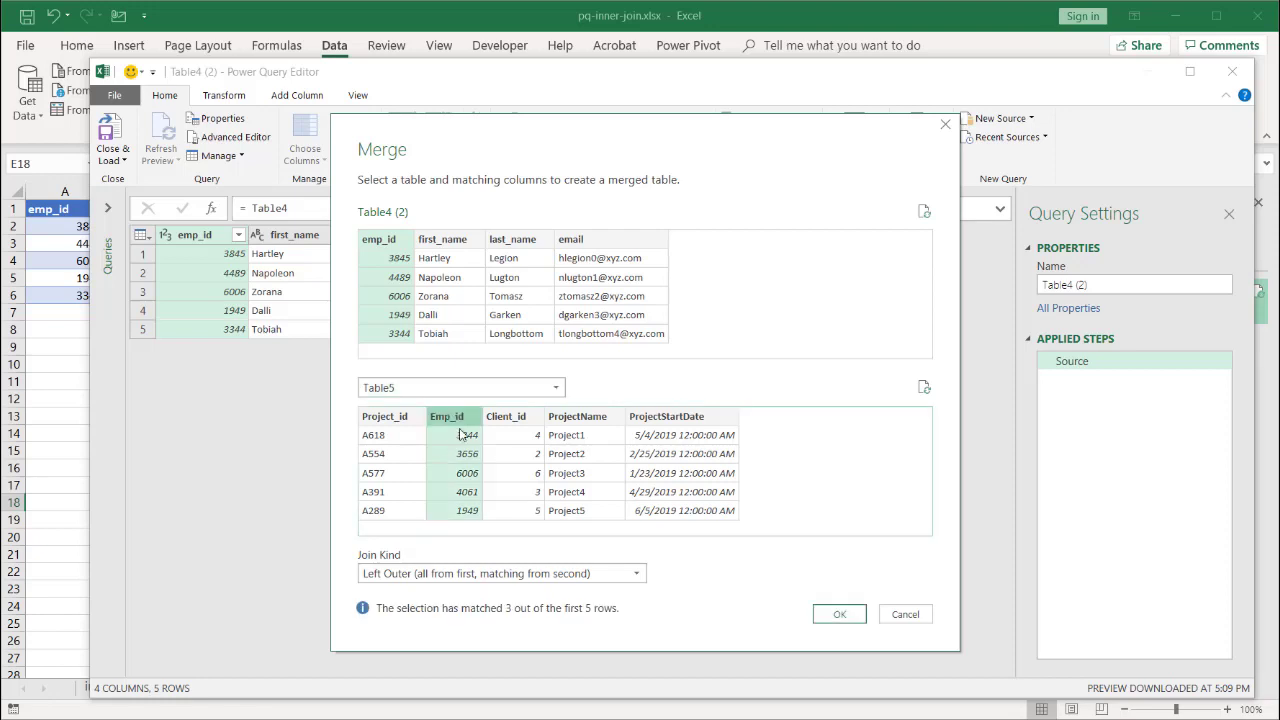
{"action": "left_click", "coordinate": [631, 576]}
{"action": "left_click", "coordinate": [500, 651]}
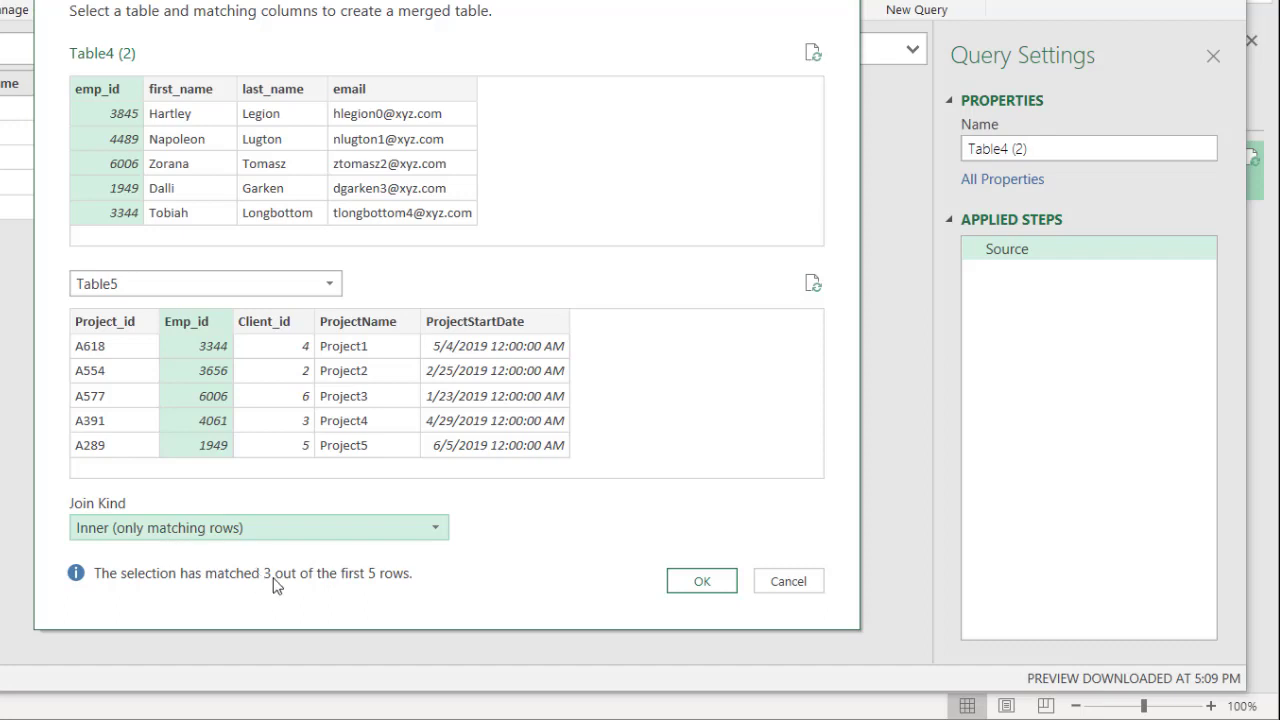
{"action": "left_click", "coordinate": [702, 582]}
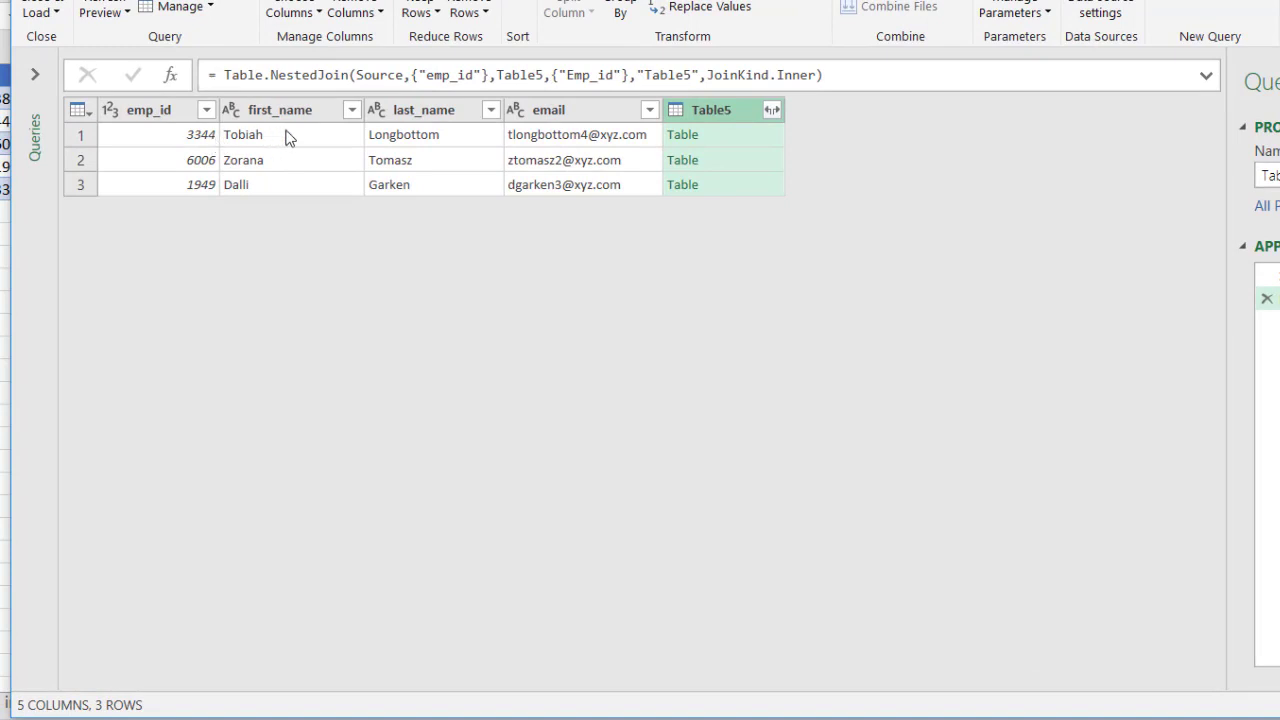
Step: Preview the nested Table5 project records for each employee row of the merged query
{"action": "left_click", "coordinate": [752, 145]}
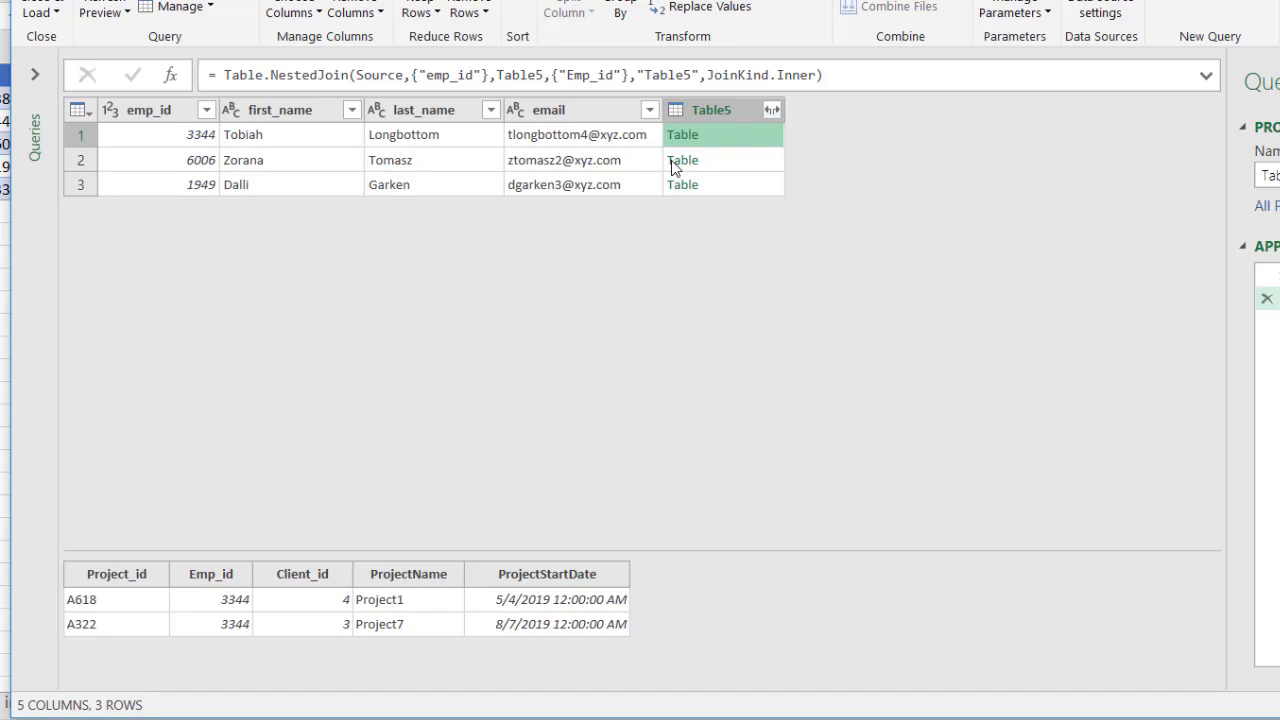
{"action": "left_click", "coordinate": [729, 166]}
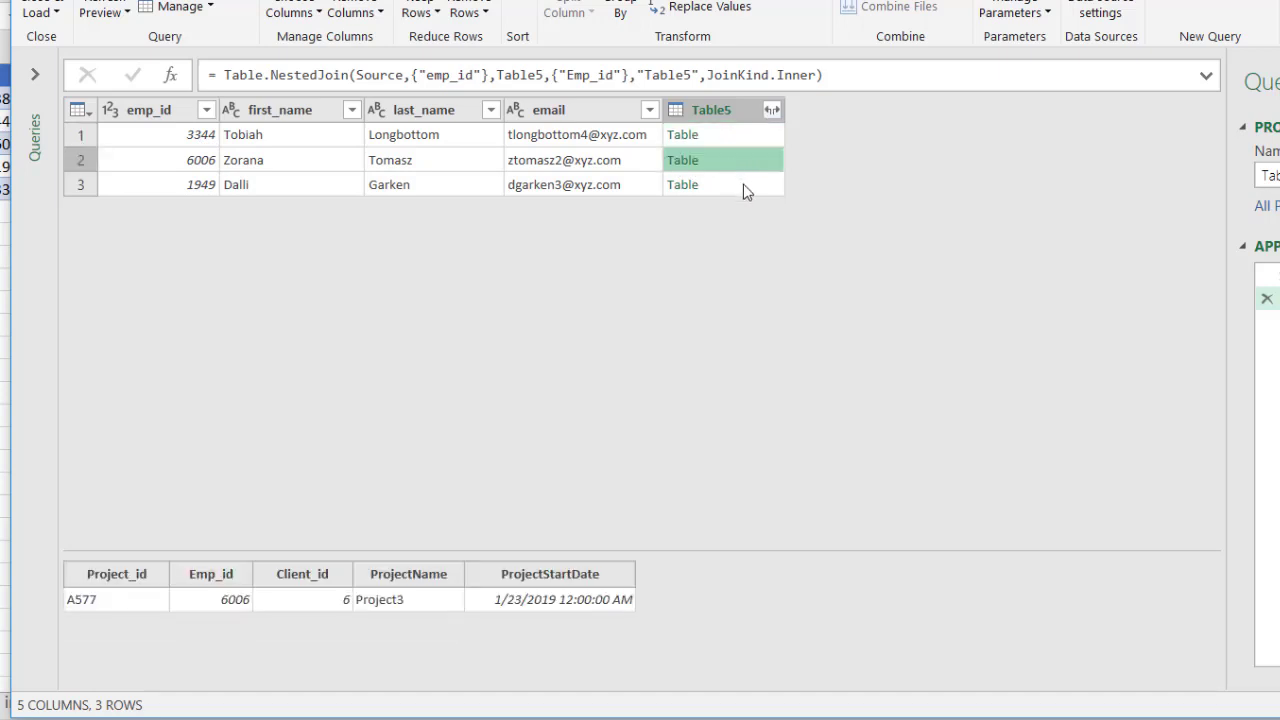
{"action": "left_click", "coordinate": [743, 184]}
{"action": "left_click", "coordinate": [766, 131]}
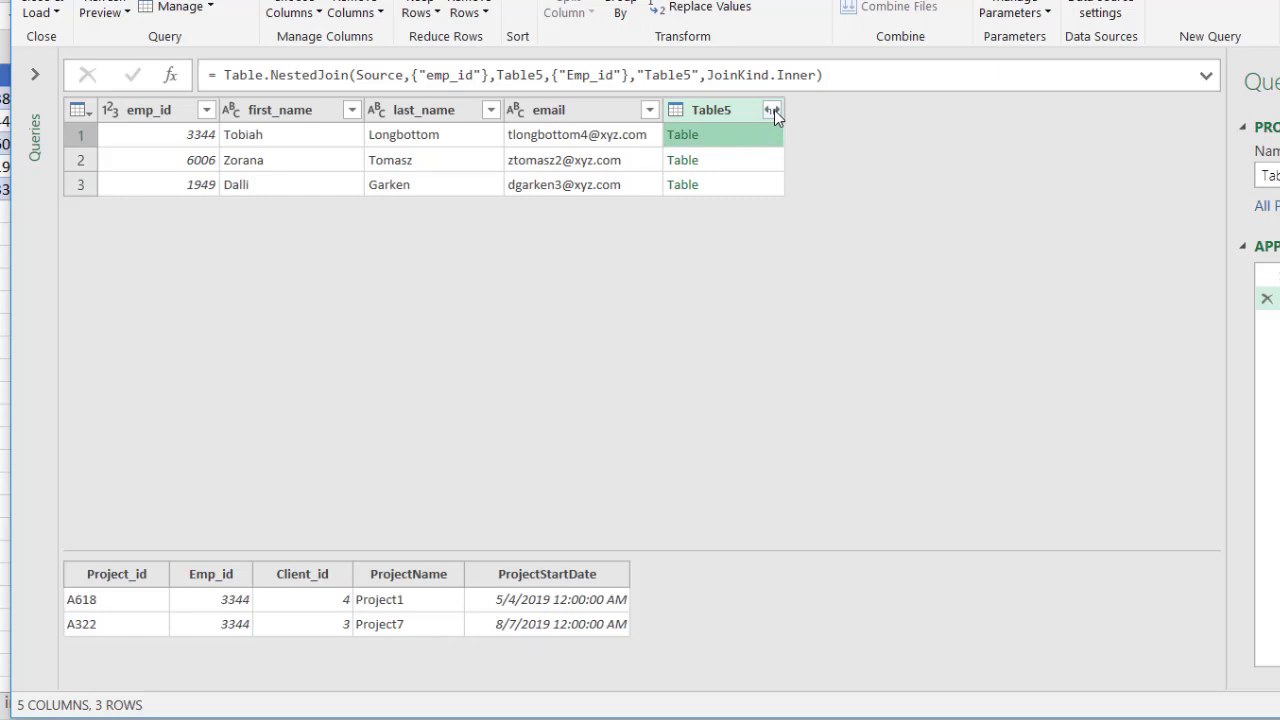
Step: Expand the Table5 column into Project_id, Client_id, ProjectName and ProjectStartDate, leaving out Emp_id and the original column name prefix
{"action": "left_click", "coordinate": [772, 110]}
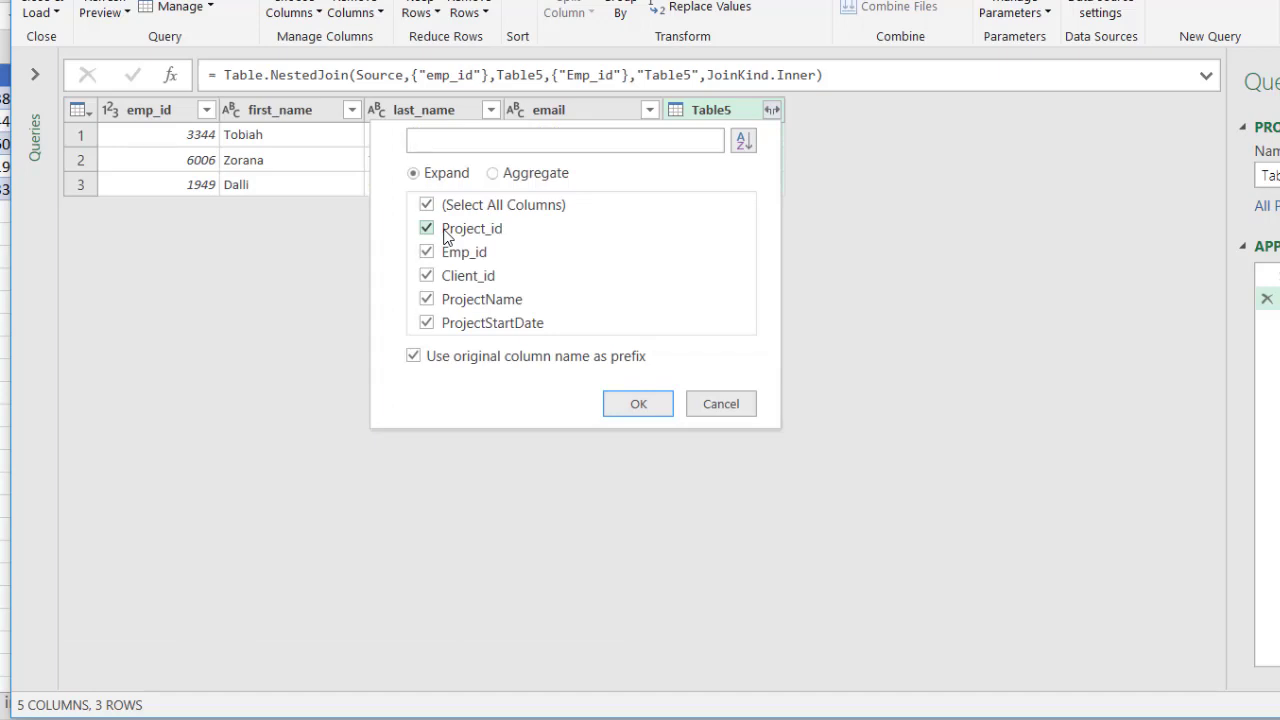
{"action": "left_click", "coordinate": [426, 252]}
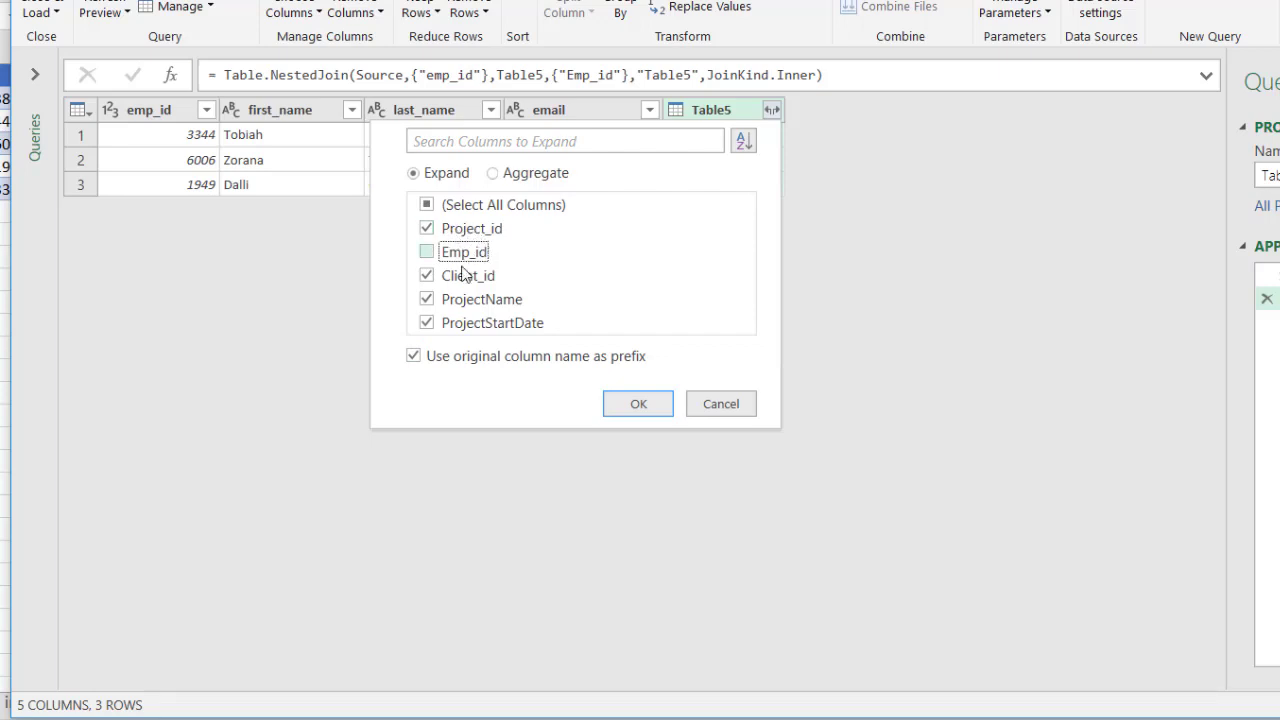
{"action": "left_click", "coordinate": [414, 358]}
{"action": "left_click", "coordinate": [637, 409]}
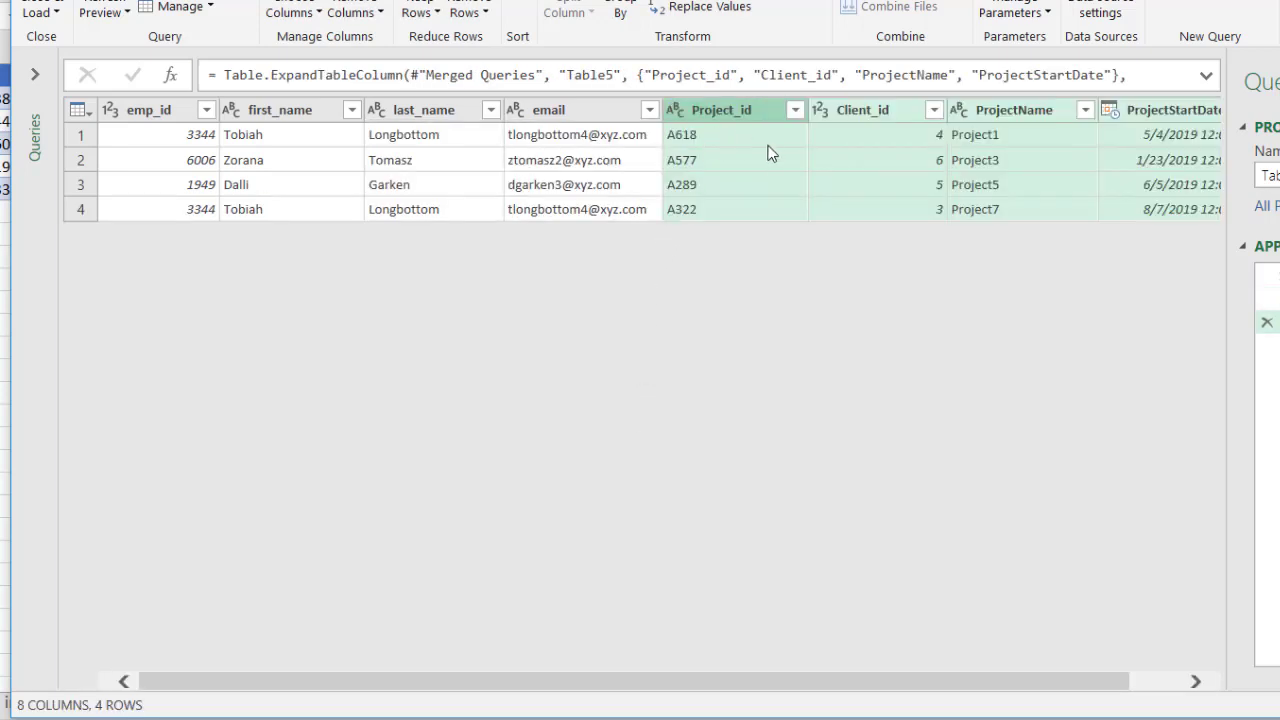
{"action": "left_click_drag", "start_coordinate": [920, 684], "coordinate": [1180, 686]}
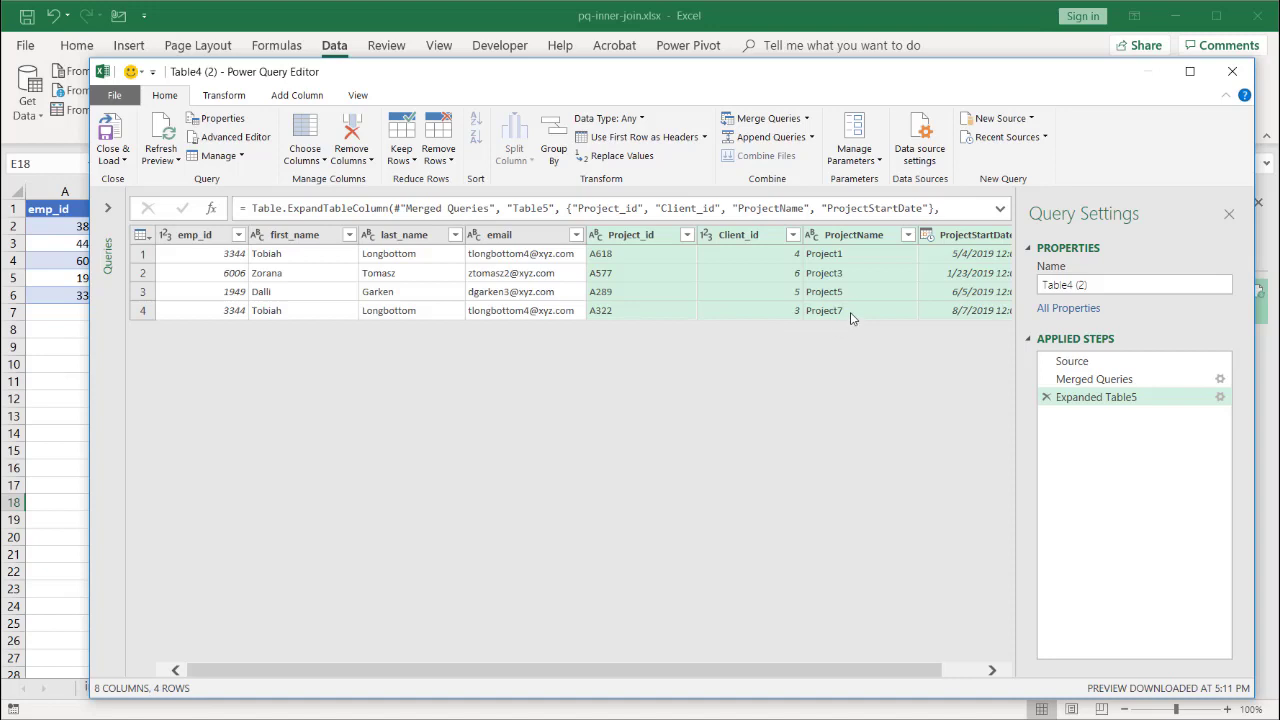
Step: Load the merged query as a table at cell A16 of the existing data sheet and close the Queries & Connections list
{"action": "left_click", "coordinate": [124, 161]}
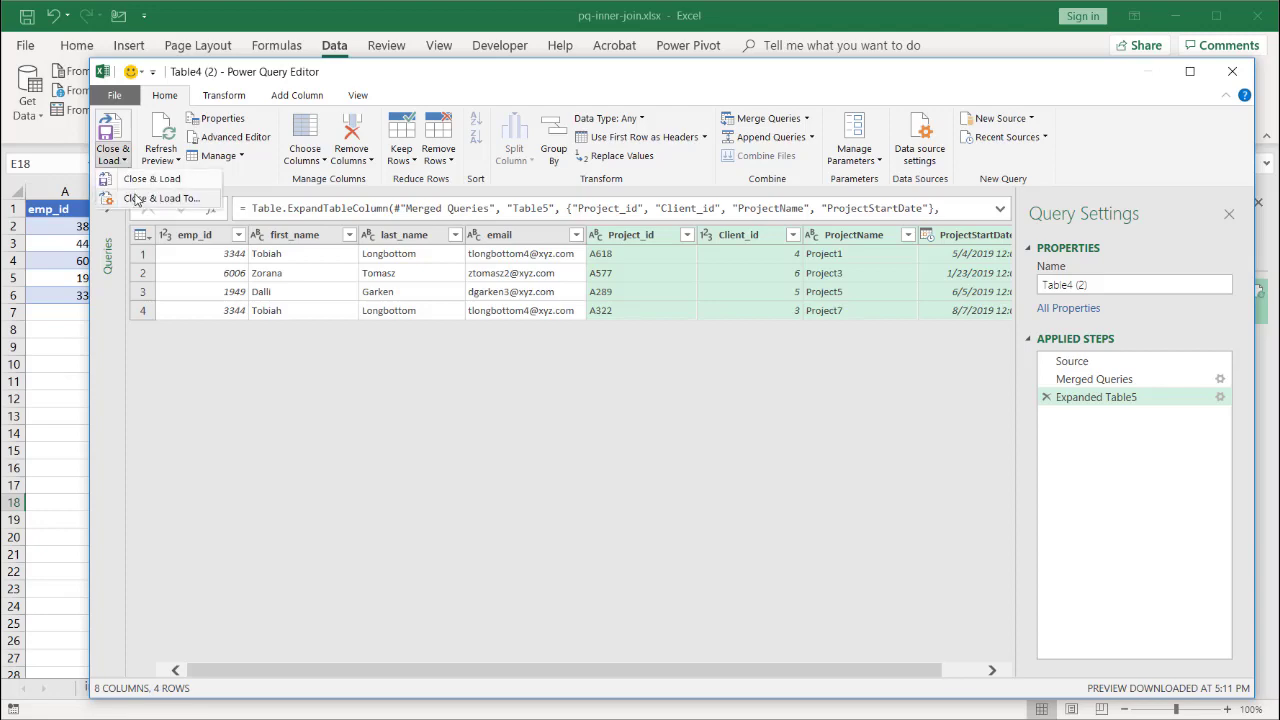
{"action": "left_click", "coordinate": [150, 178]}
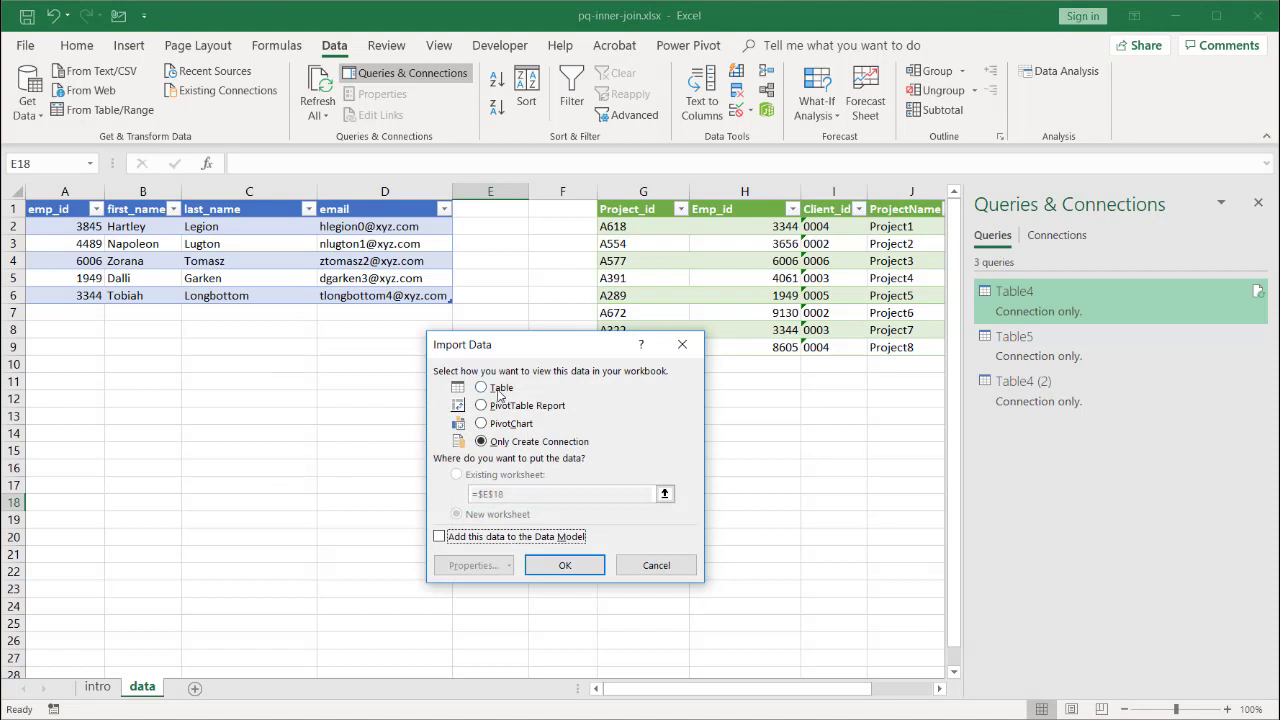
{"action": "left_click", "coordinate": [492, 393]}
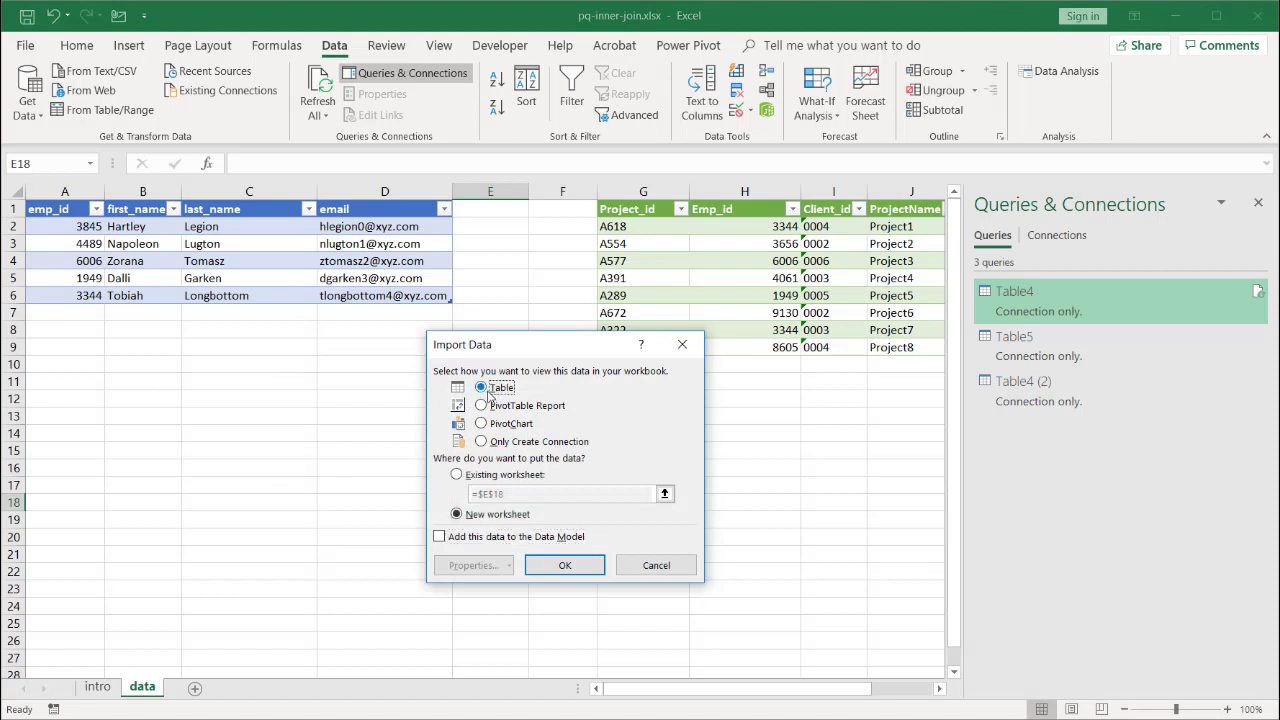
{"action": "left_click", "coordinate": [457, 476]}
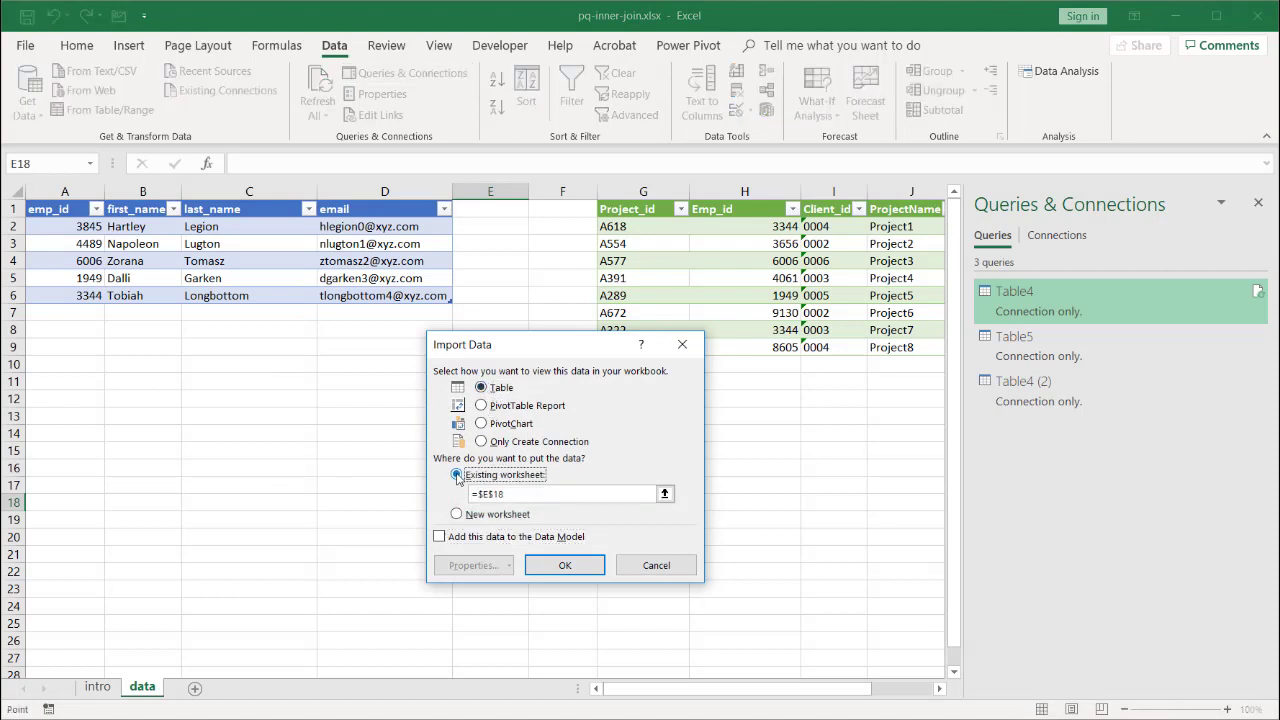
{"action": "left_click", "coordinate": [59, 471]}
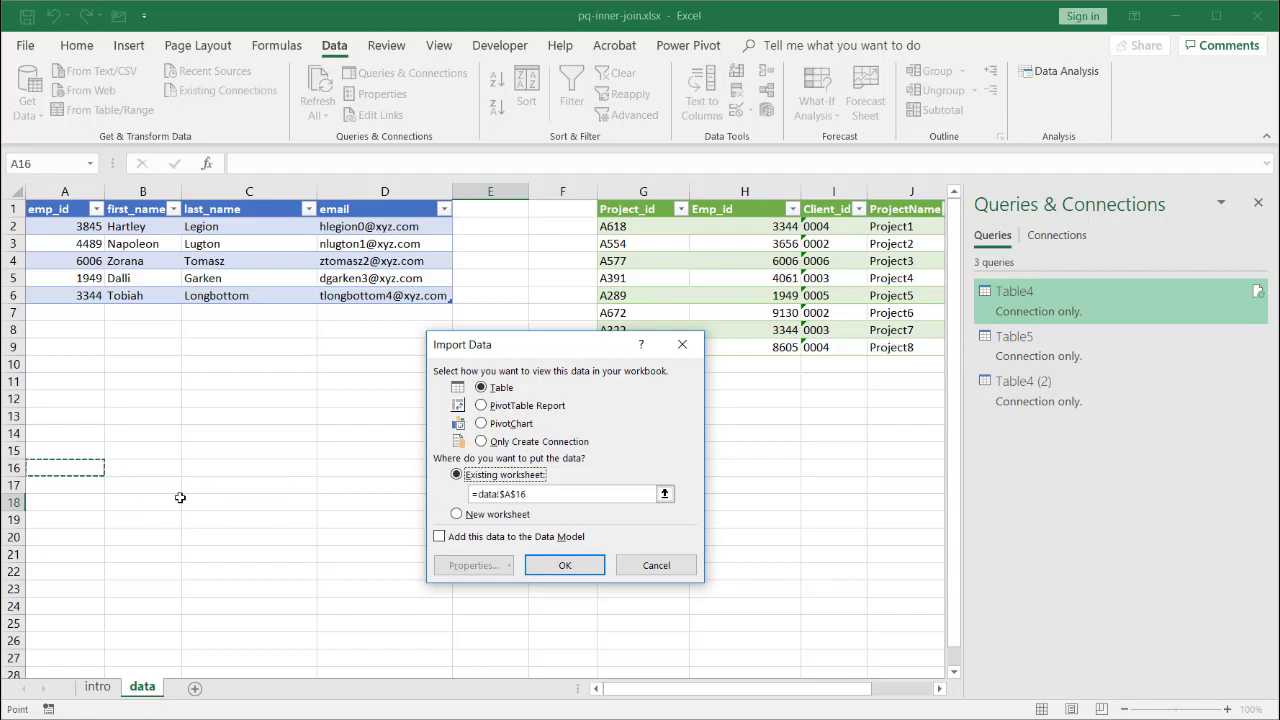
{"action": "left_click", "coordinate": [549, 567]}
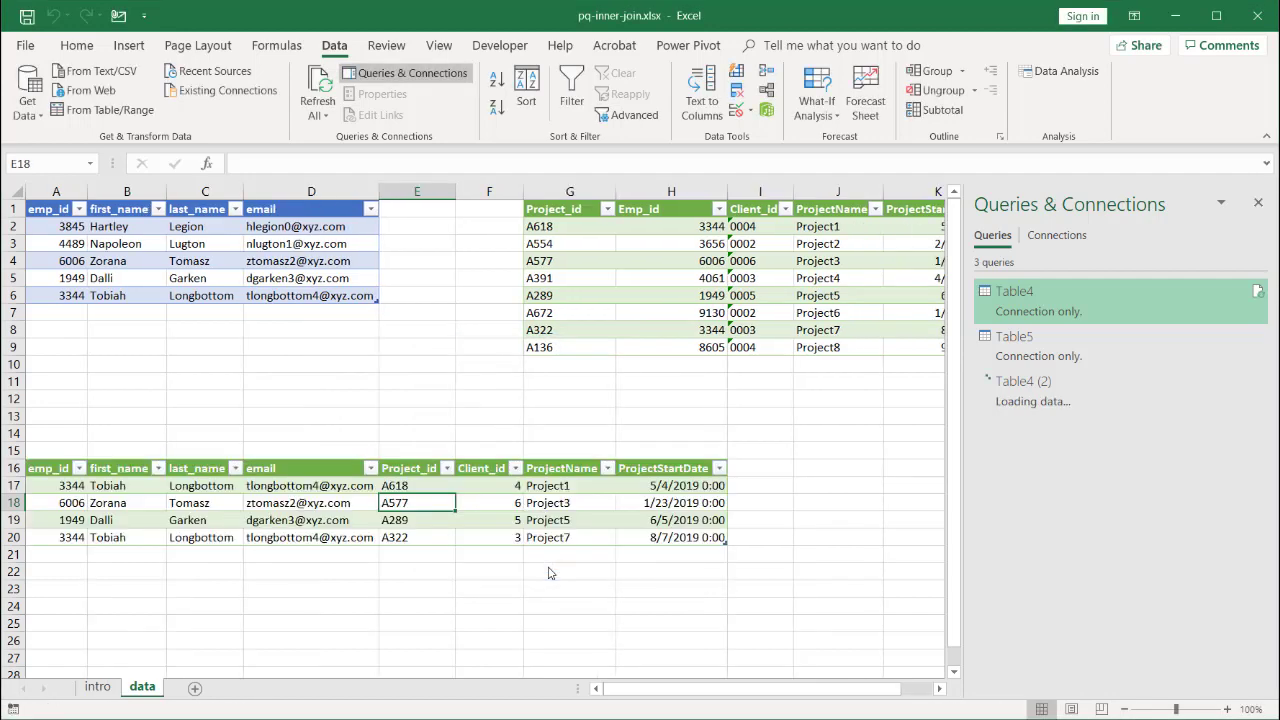
{"action": "left_click", "coordinate": [530, 616]}
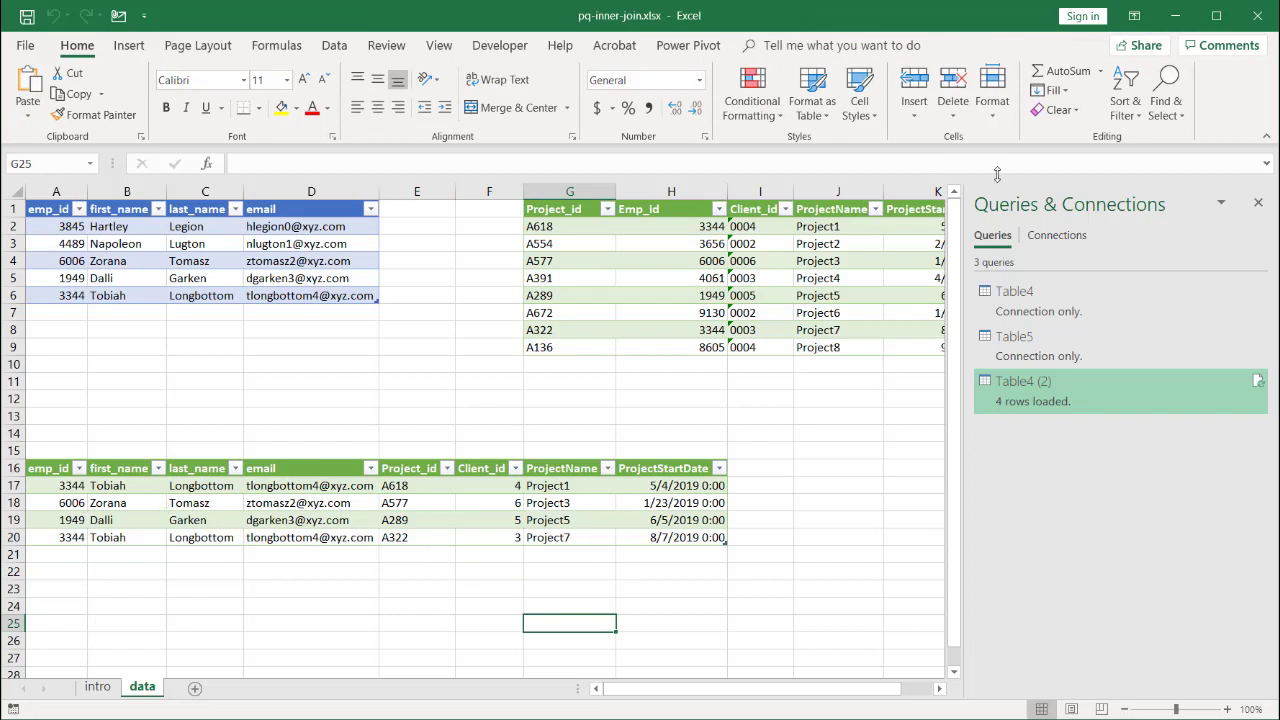
{"action": "left_click", "coordinate": [1257, 203]}
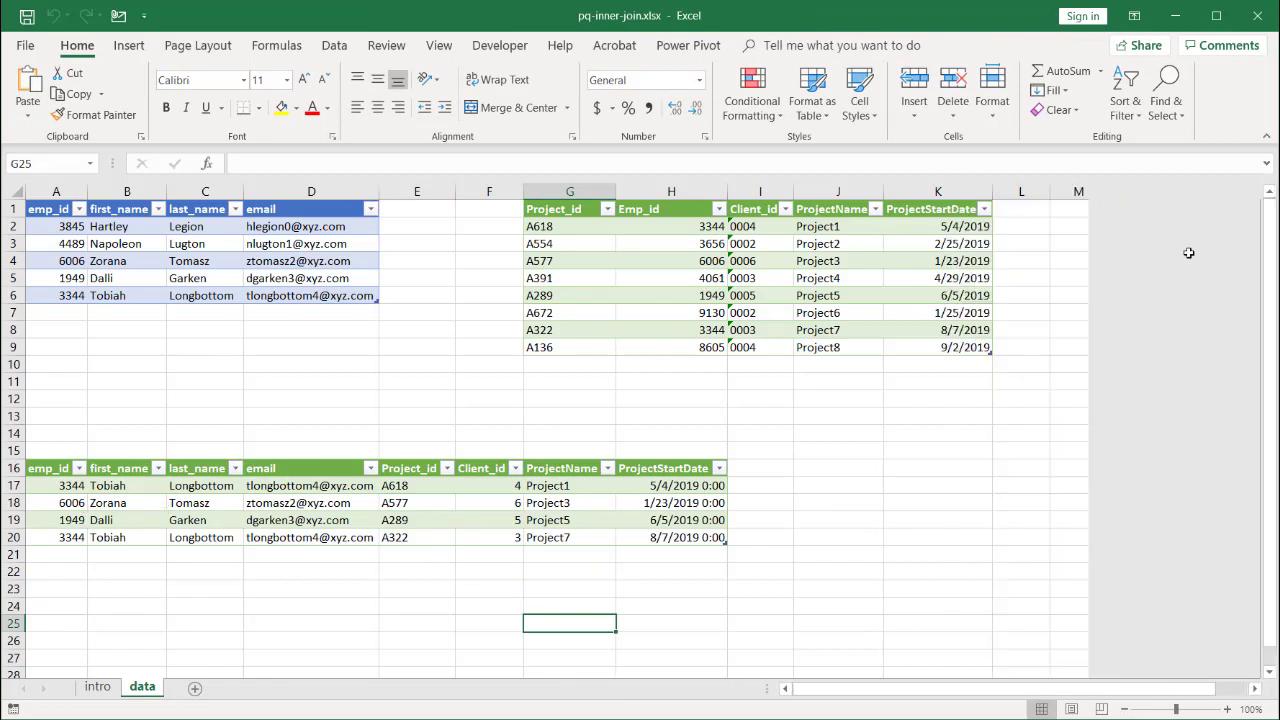
Step: Compare the emp_id values of the merged table with the highlighted employee and project rows on the intro sheet
{"action": "left_click", "coordinate": [653, 521]}
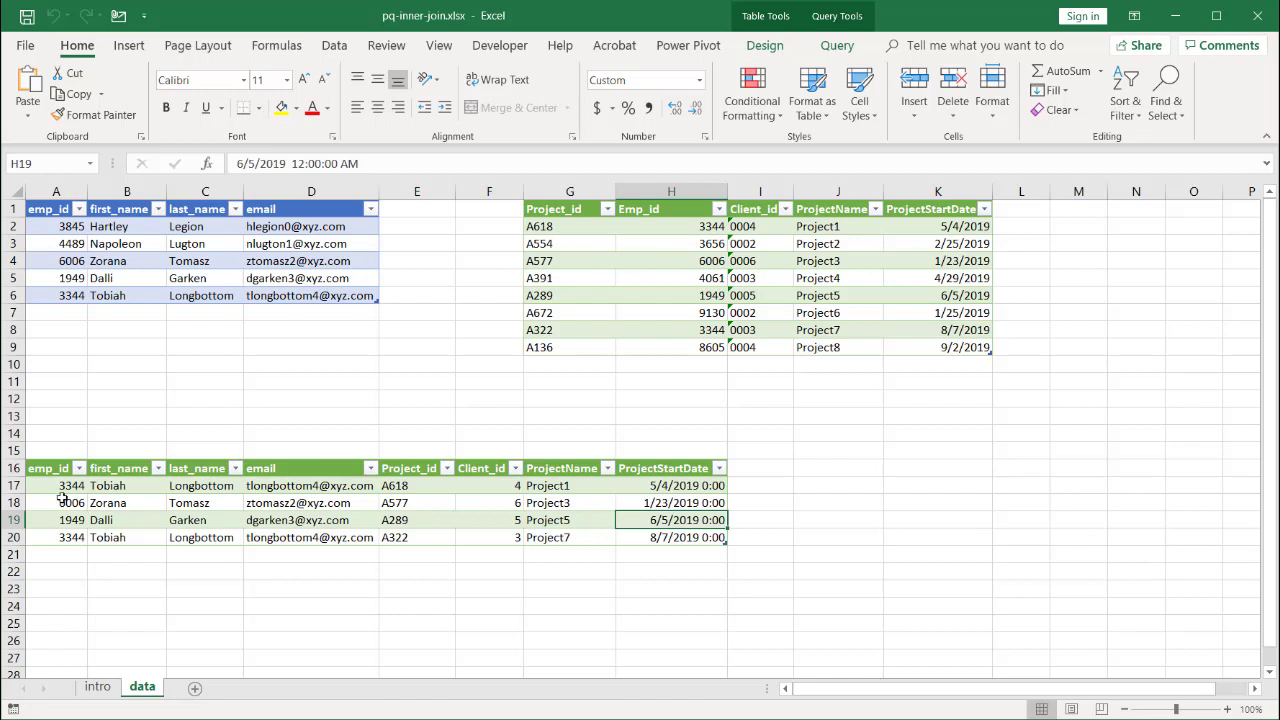
{"action": "left_click_drag", "start_coordinate": [58, 486], "coordinate": [55, 531]}
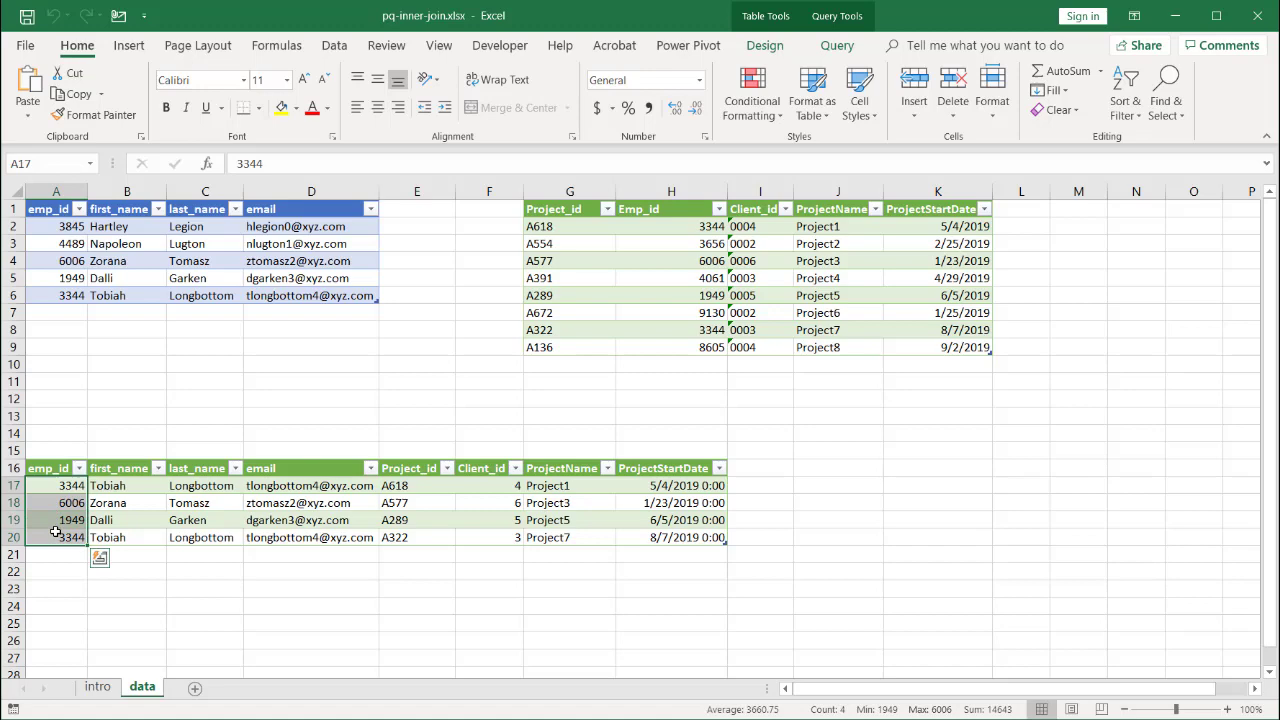
{"action": "left_click", "coordinate": [97, 688]}
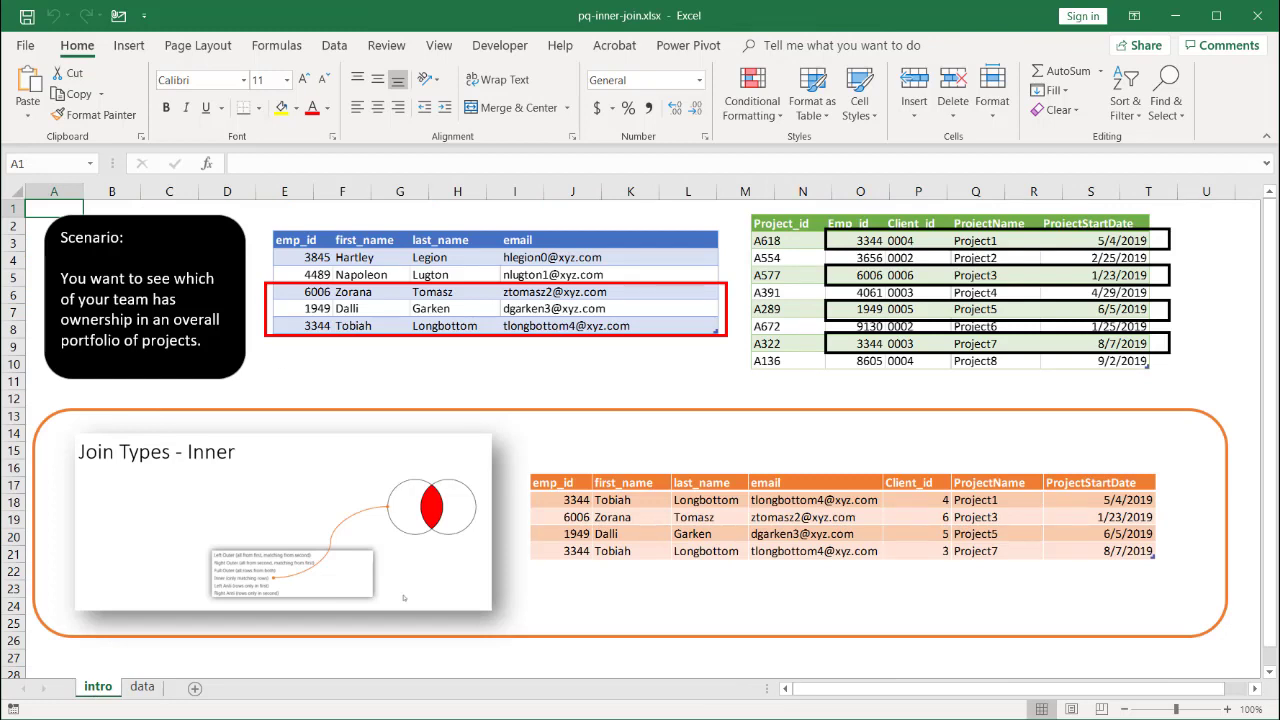
{"action": "left_click", "coordinate": [306, 308]}
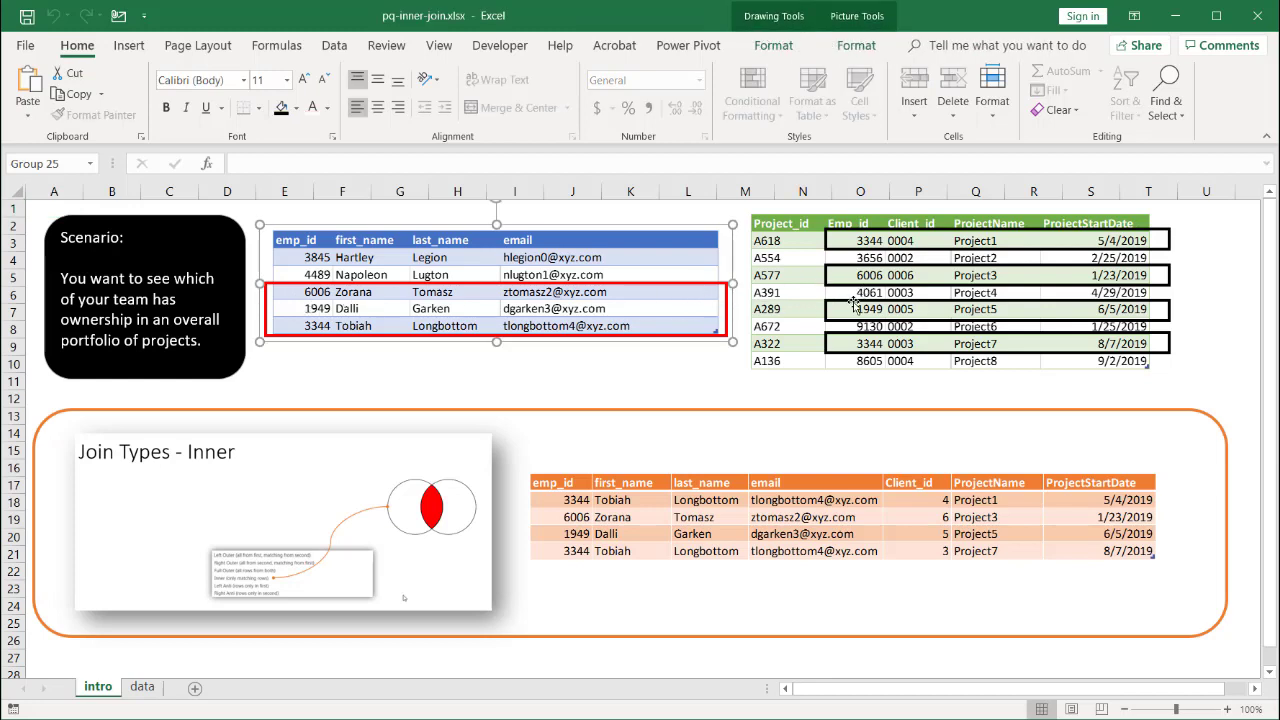
{"action": "left_click", "coordinate": [857, 302]}
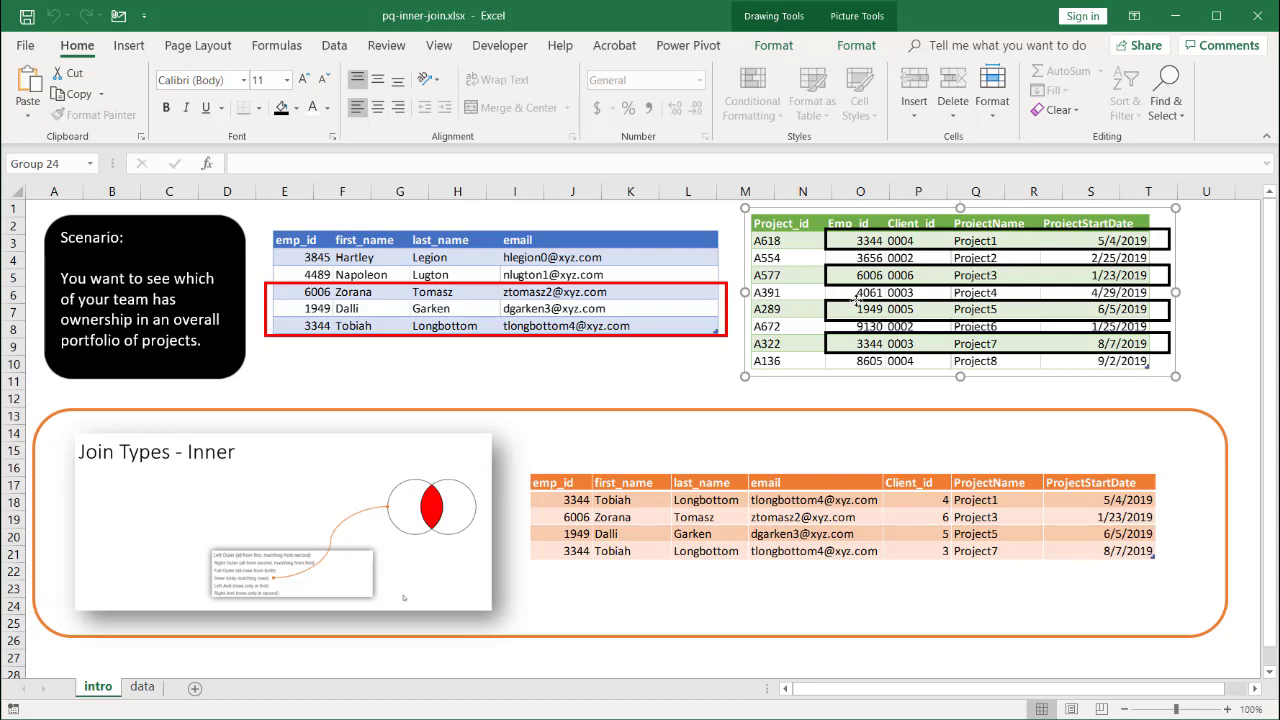